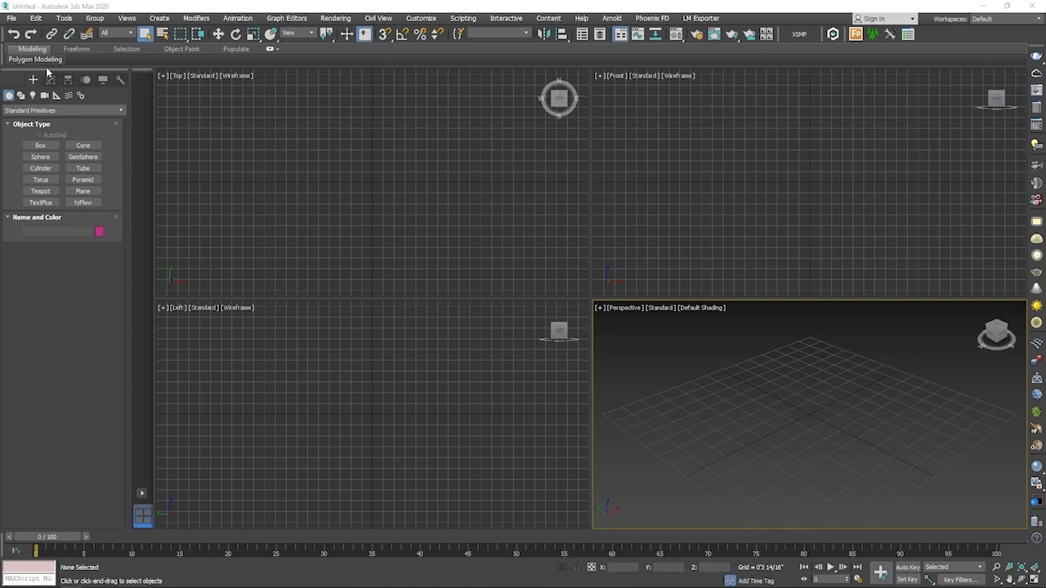
# - Undock the Command Panel and dock it on the right side of the viewports
pyautogui.moveTo(45, 69); pyautogui.dragTo(443, 142)
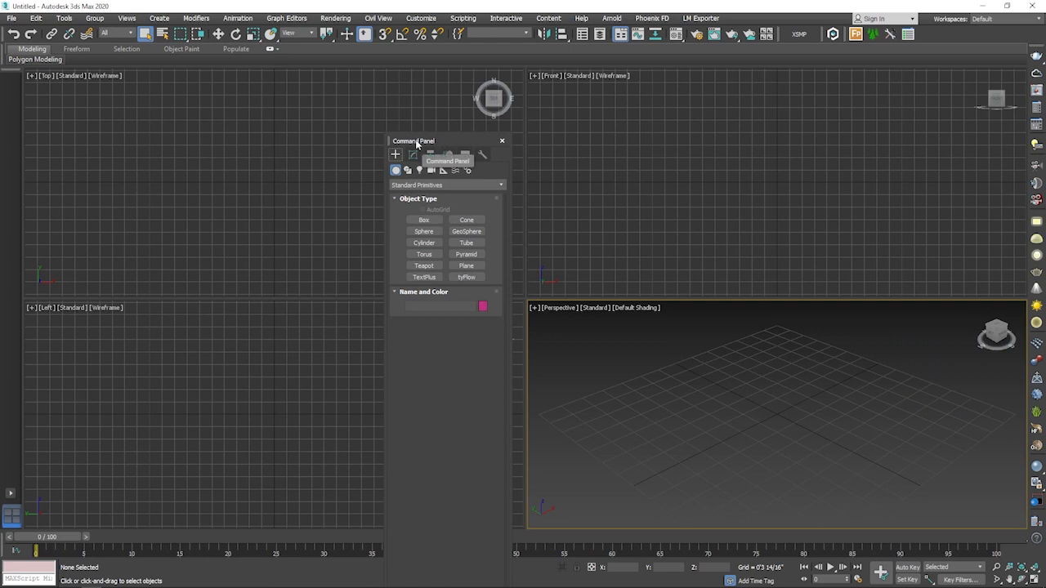
pyautogui.doubleClick(416, 142)
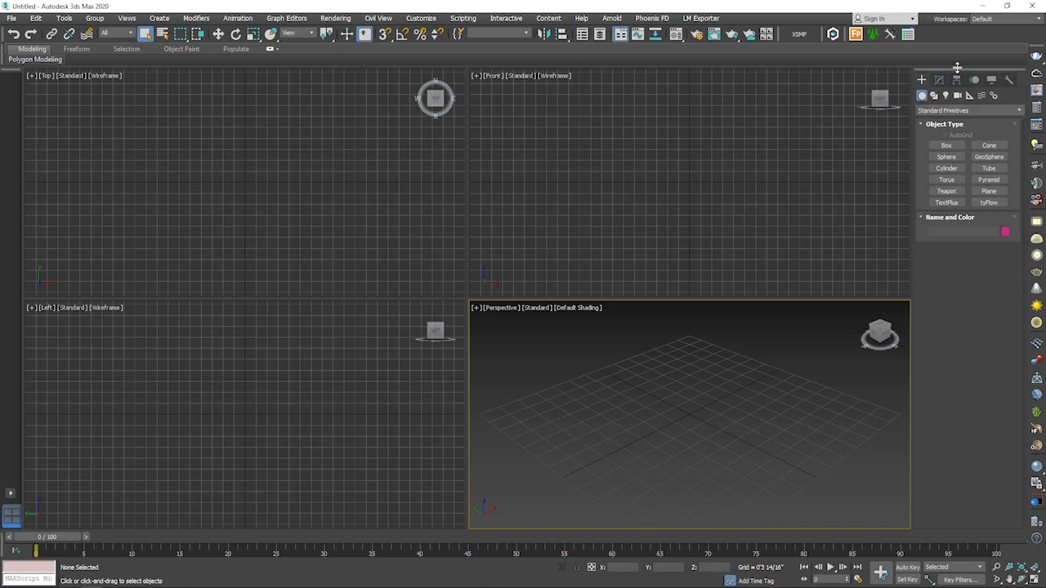
# - Float the Command Panel over the viewports and close it
pyautogui.moveTo(957, 67); pyautogui.dragTo(742, 148)
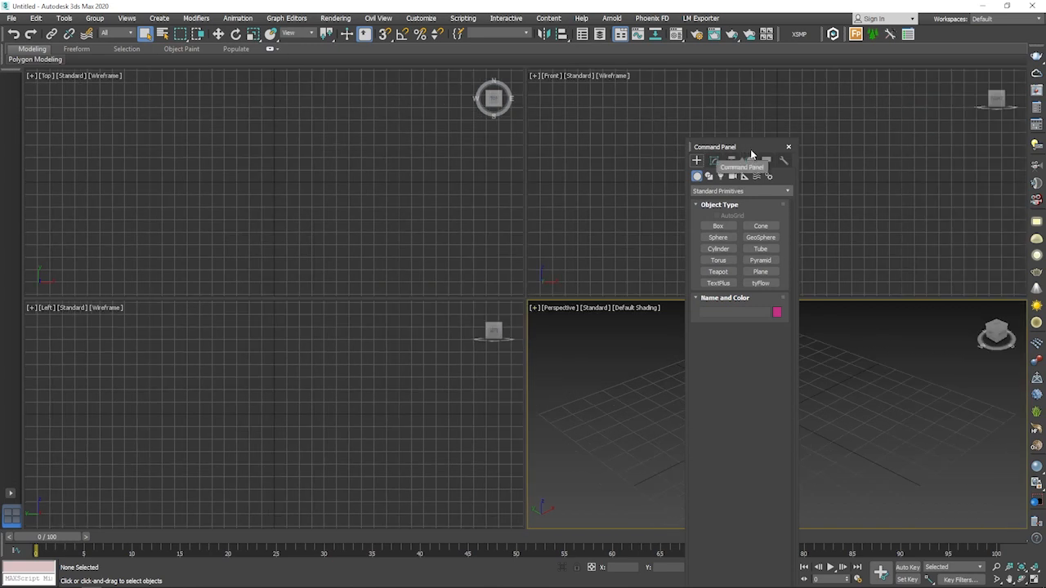
pyautogui.moveTo(707, 147); pyautogui.dragTo(596, 141)
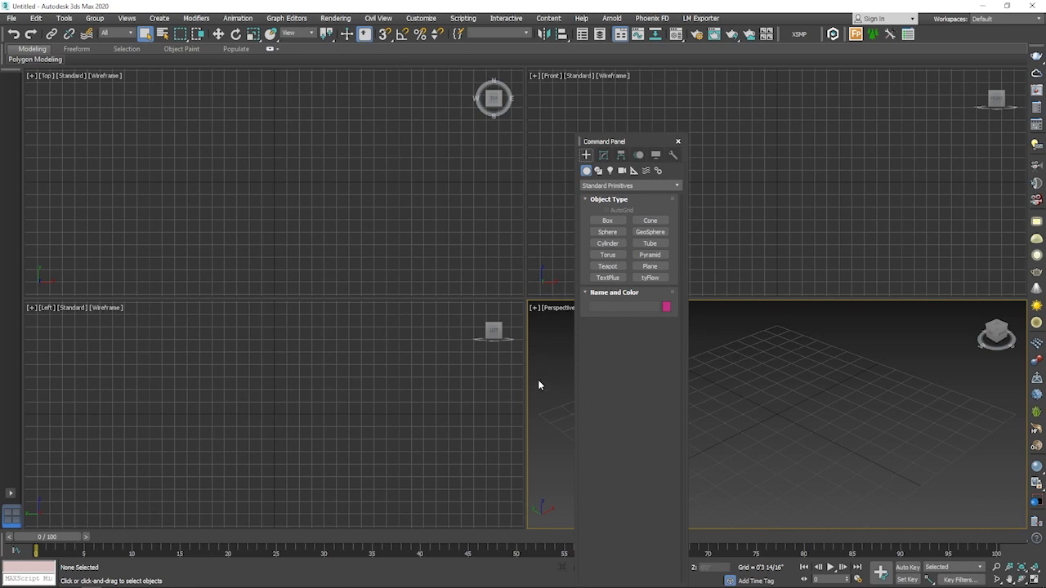
pyautogui.click(677, 142)
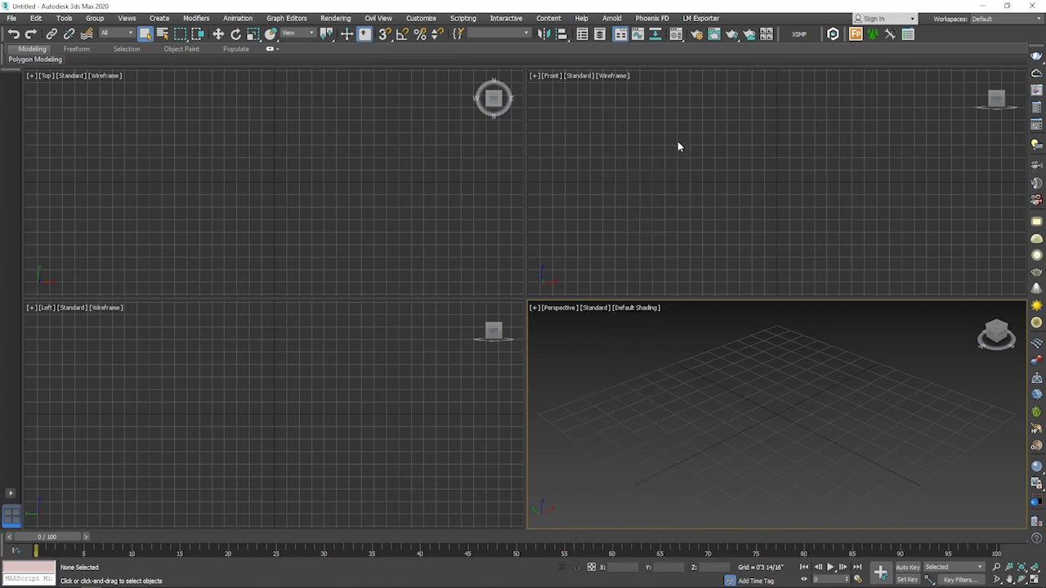
# - Restore the hidden Command Panel and dock it along the left side of the viewports
pyautogui.rightClick(971, 38)
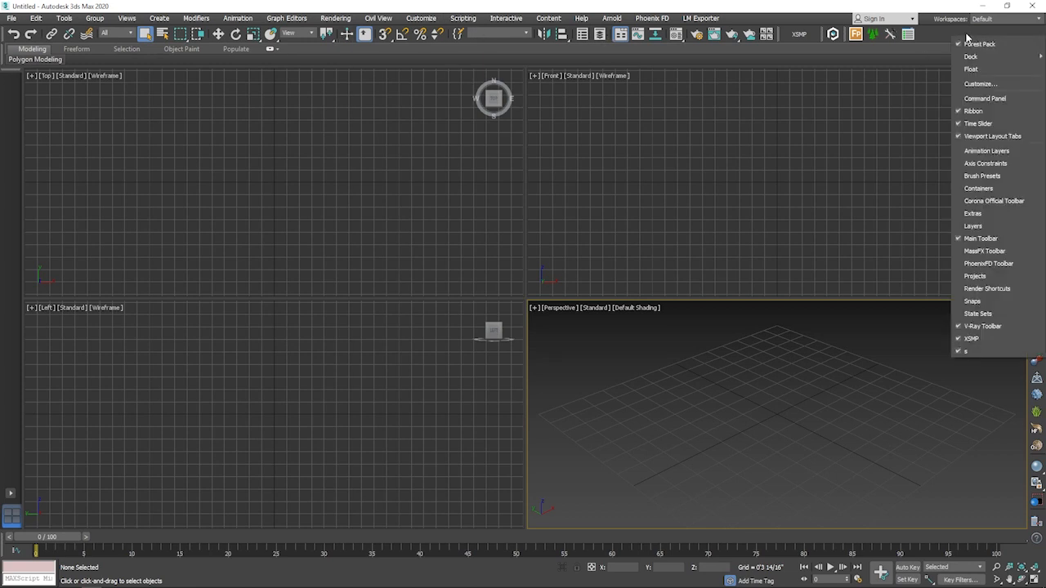
pyautogui.click(985, 99)
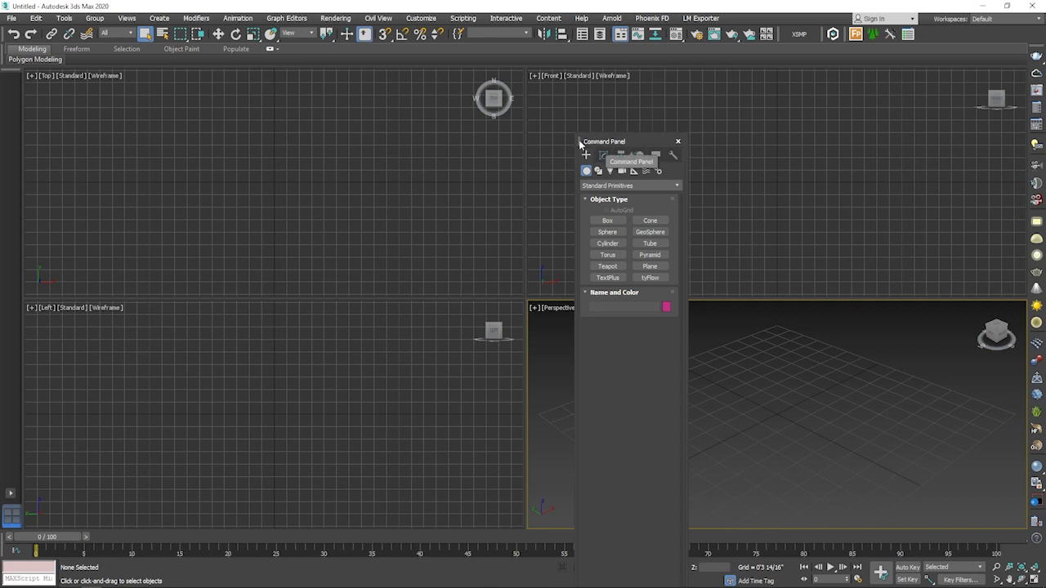
pyautogui.moveTo(582, 143); pyautogui.dragTo(495, 138)
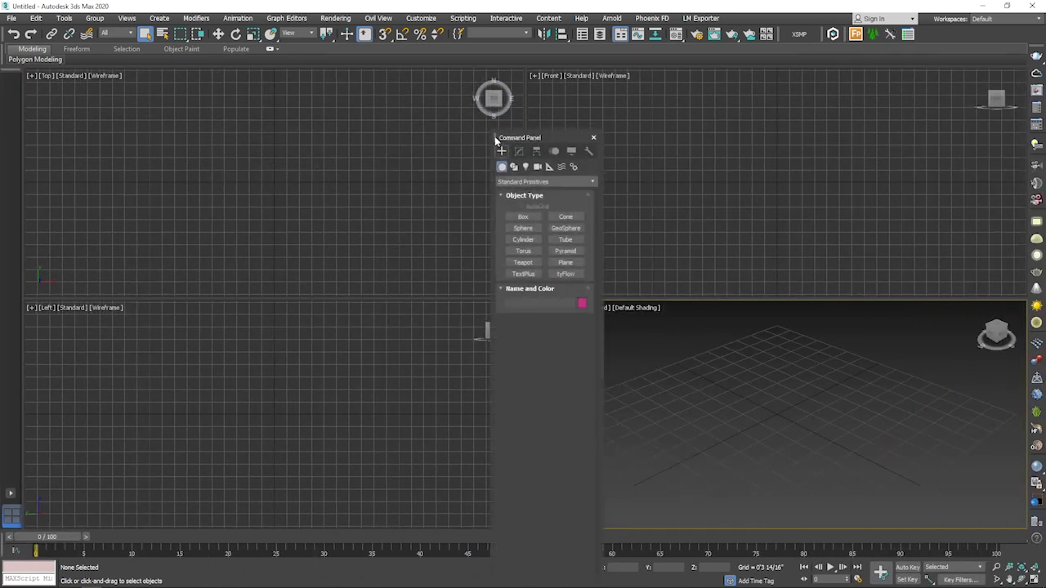
pyautogui.doubleClick(500, 137)
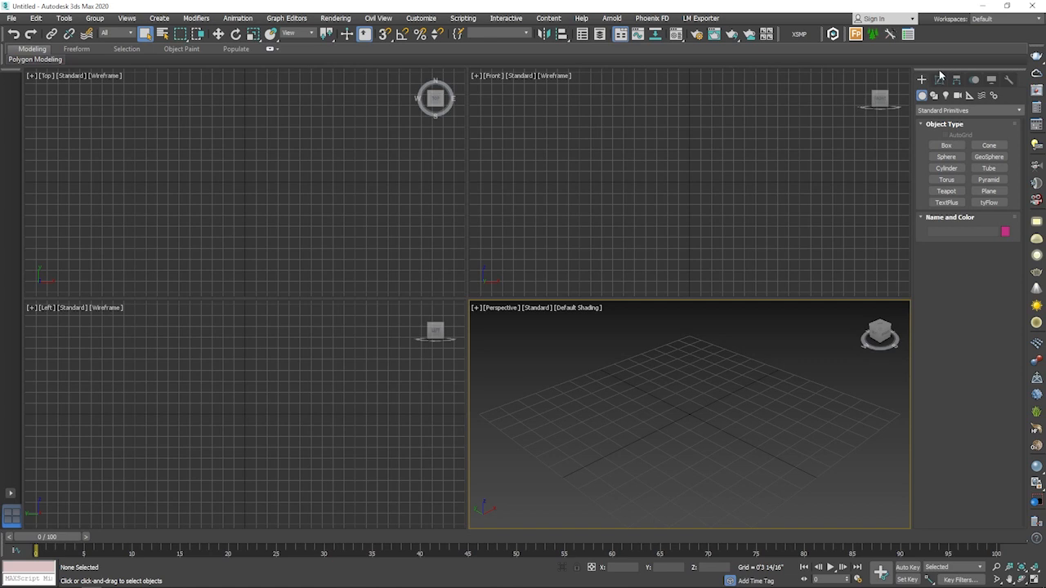
pyautogui.moveTo(940, 73); pyautogui.dragTo(2, 184)
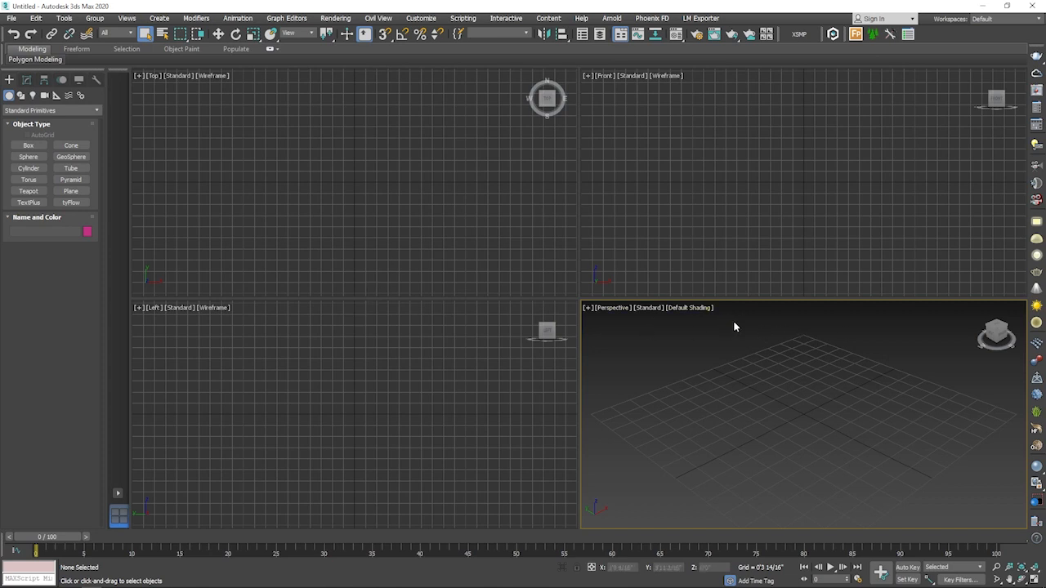
# - Create a box about 1'8" long and 1'2" wide on the grid in the Perspective view
pyautogui.click(29, 145)
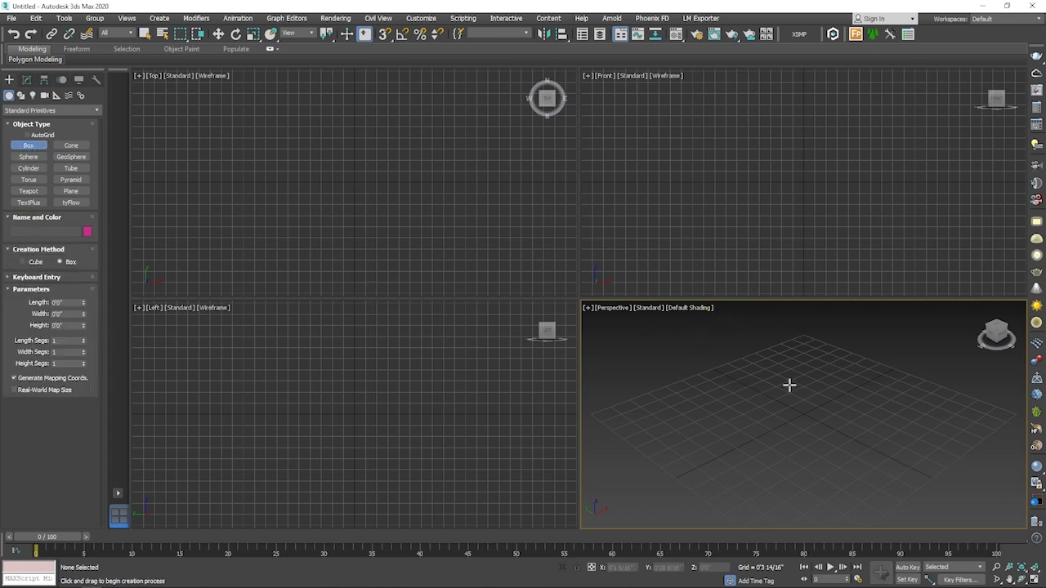
pyautogui.moveTo(752, 402); pyautogui.dragTo(768, 474)
pyautogui.click(758, 406)
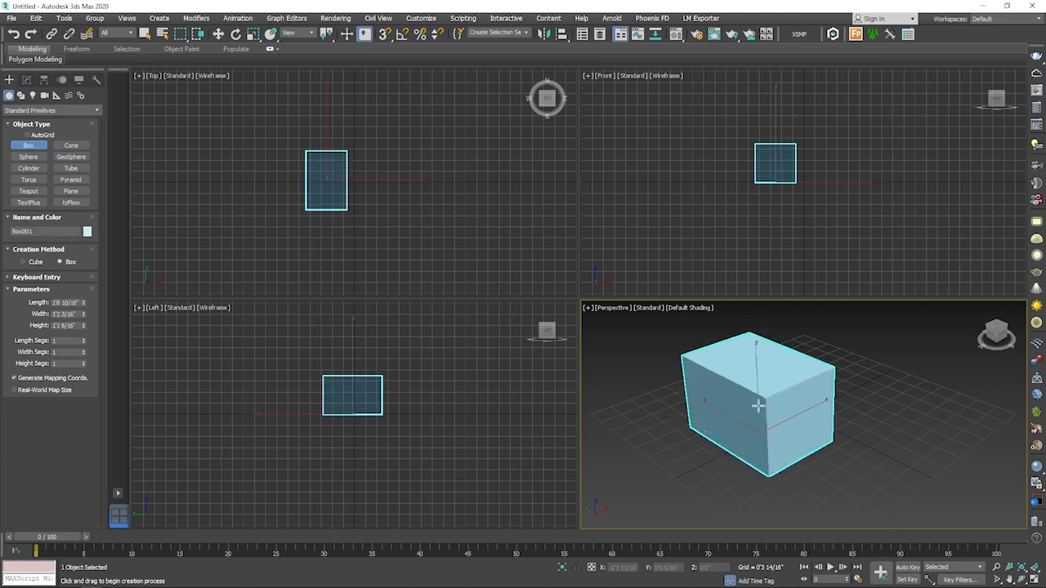
pyautogui.click(757, 393)
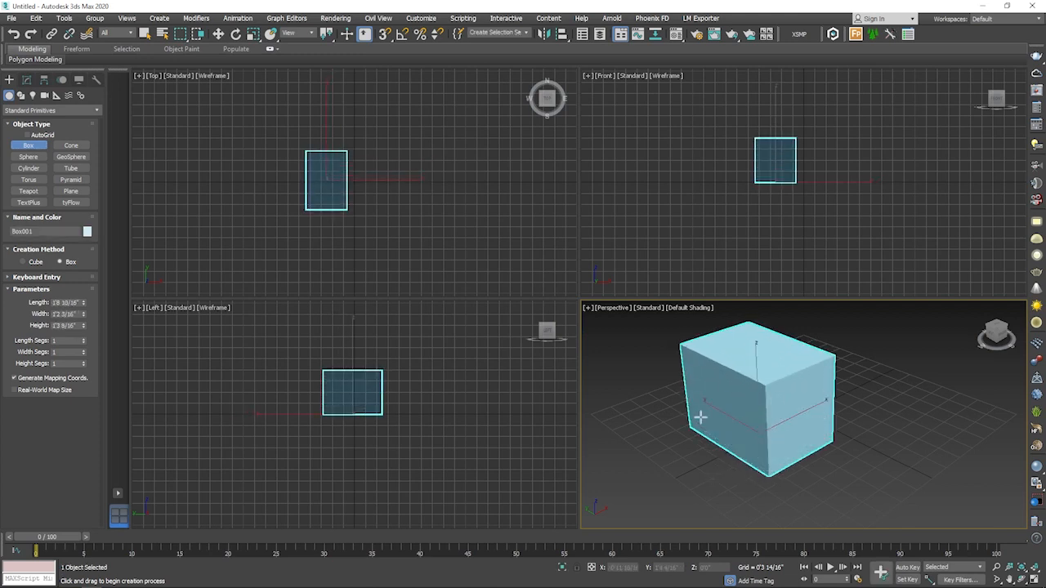
# - End box creation and convert the box to an Editable Poly
pyautogui.rightClick(744, 369)
pyautogui.rightClick(751, 364)
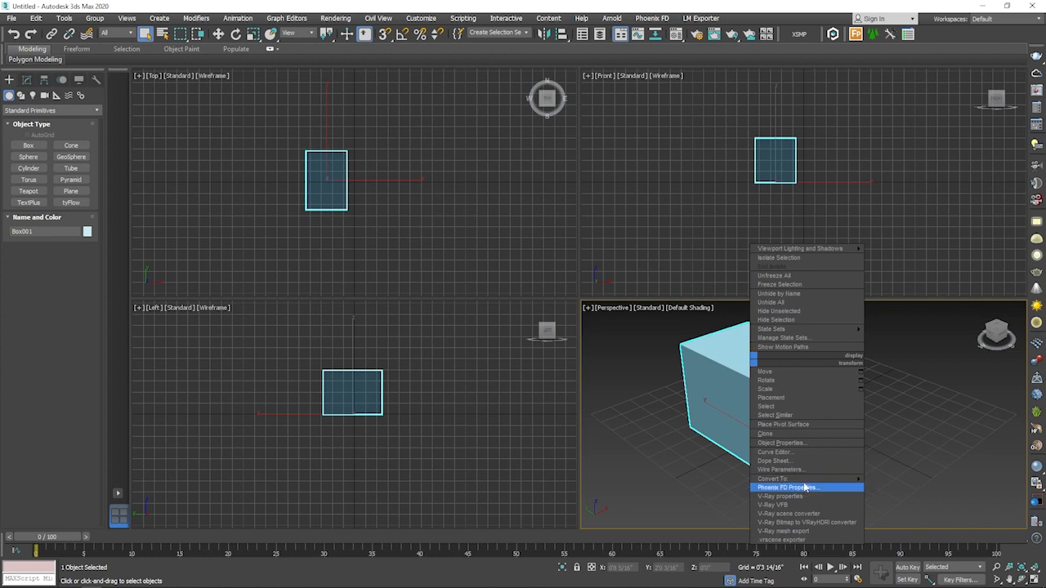
pyautogui.click(891, 492)
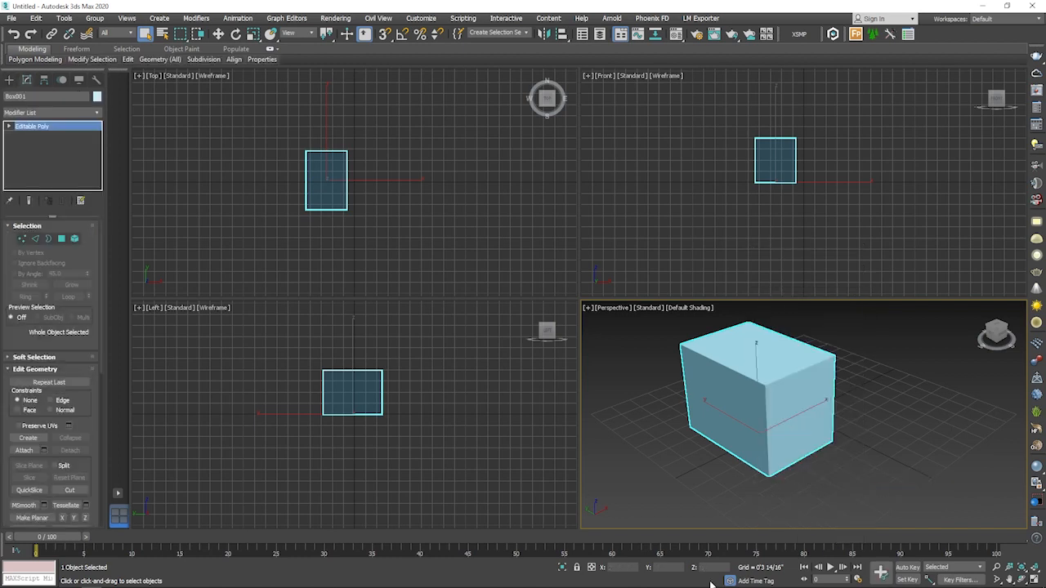
# - Collapse the Edit Geometry rollout, expand Soft Selection, and look through the Editable Poly settings
pyautogui.click(39, 370)
pyautogui.click(36, 357)
pyautogui.scroll(-5, 56, 310)
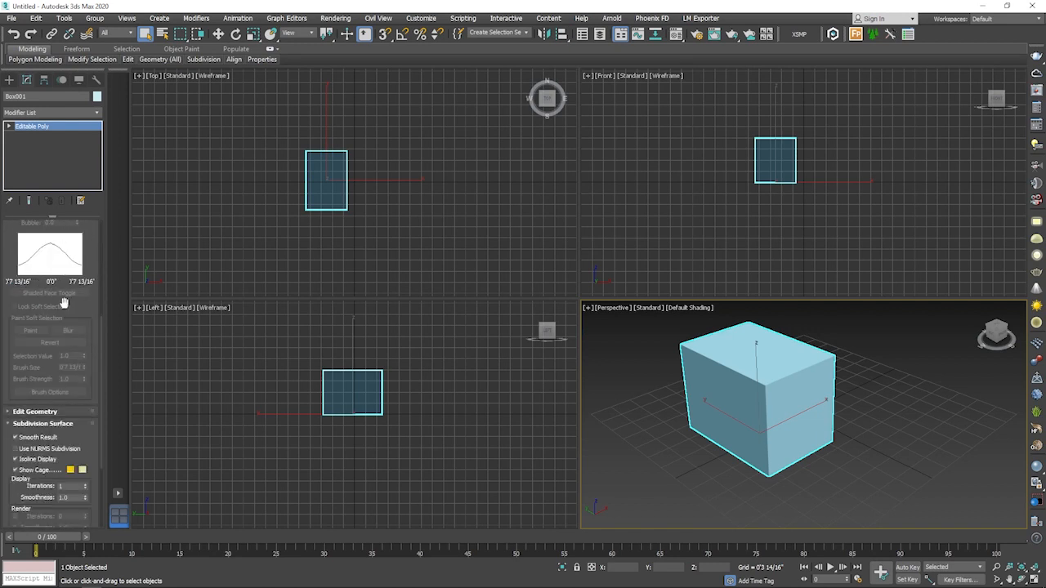
pyautogui.scroll(4, 61, 307)
pyautogui.scroll(4, 56, 314)
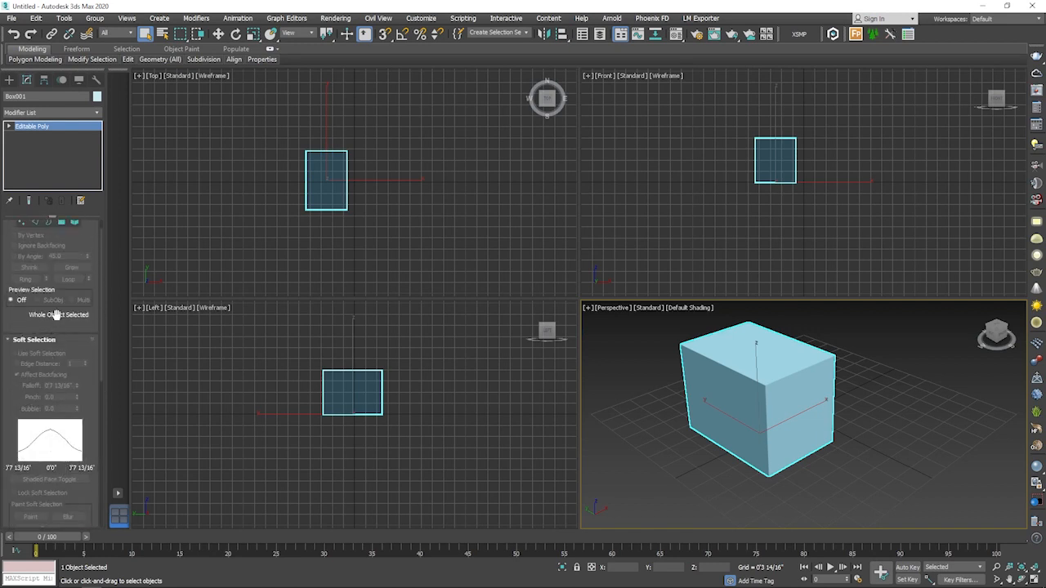
pyautogui.scroll(1, 68, 293)
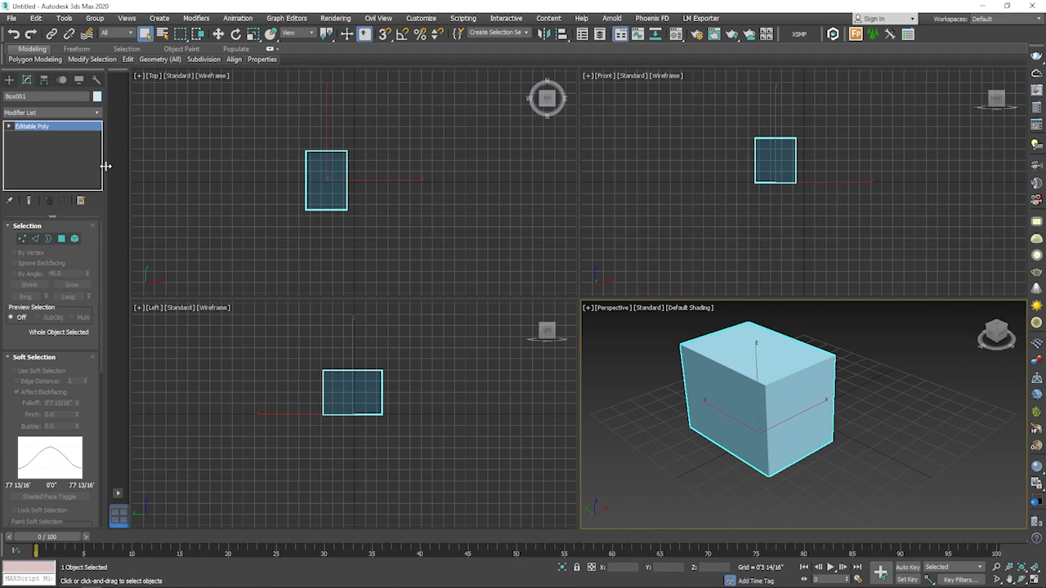
# - Widen the Command Panel across the workspace into several columns and shrink it back to one column
pyautogui.moveTo(106, 165); pyautogui.dragTo(915, 132)
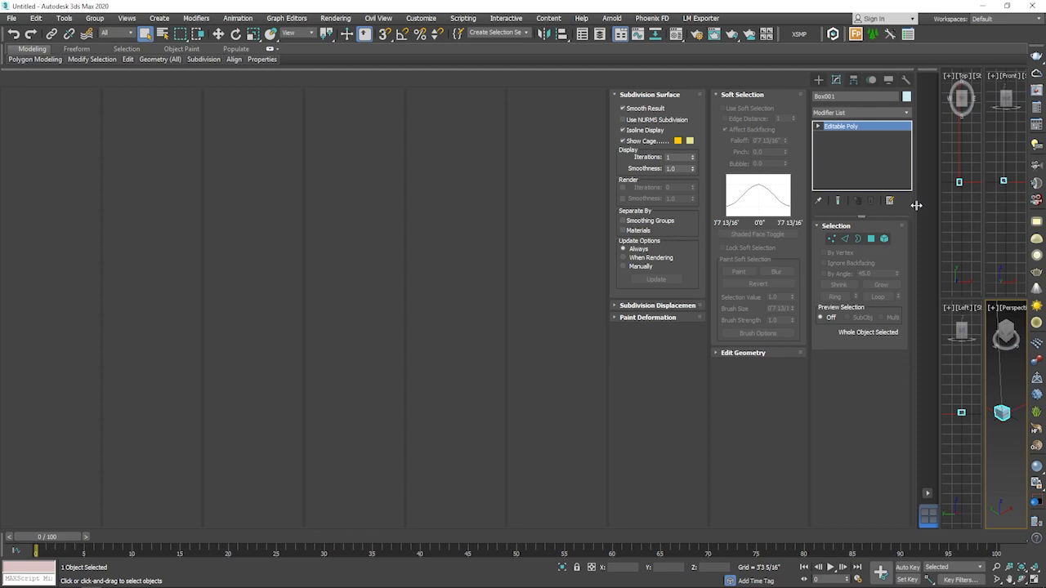
pyautogui.moveTo(916, 206); pyautogui.dragTo(2, 247)
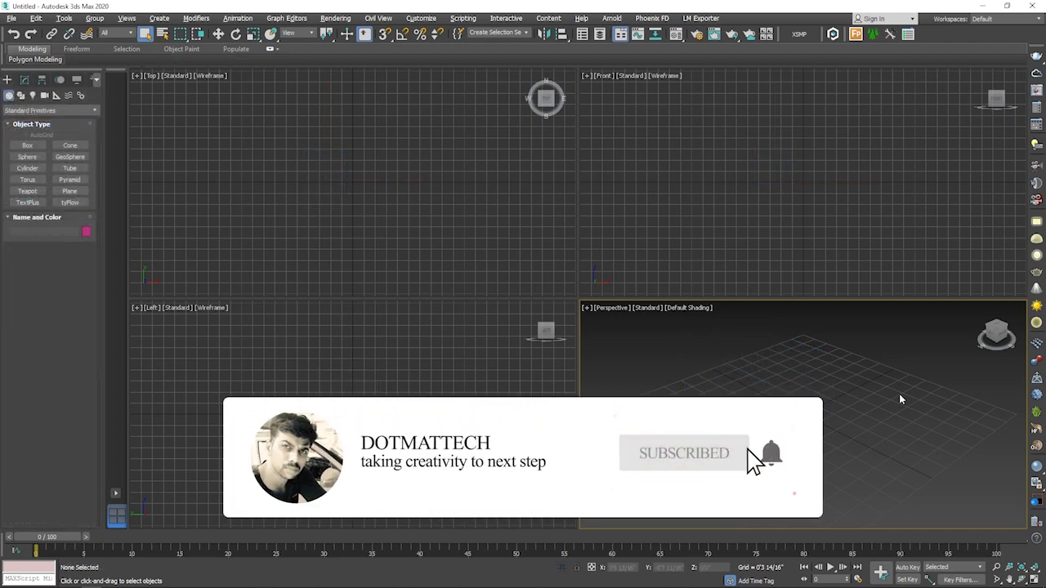
# - Maximize the Perspective view and create a box about 5" long and 8.5" high on the grid
pyautogui.click(27, 144)
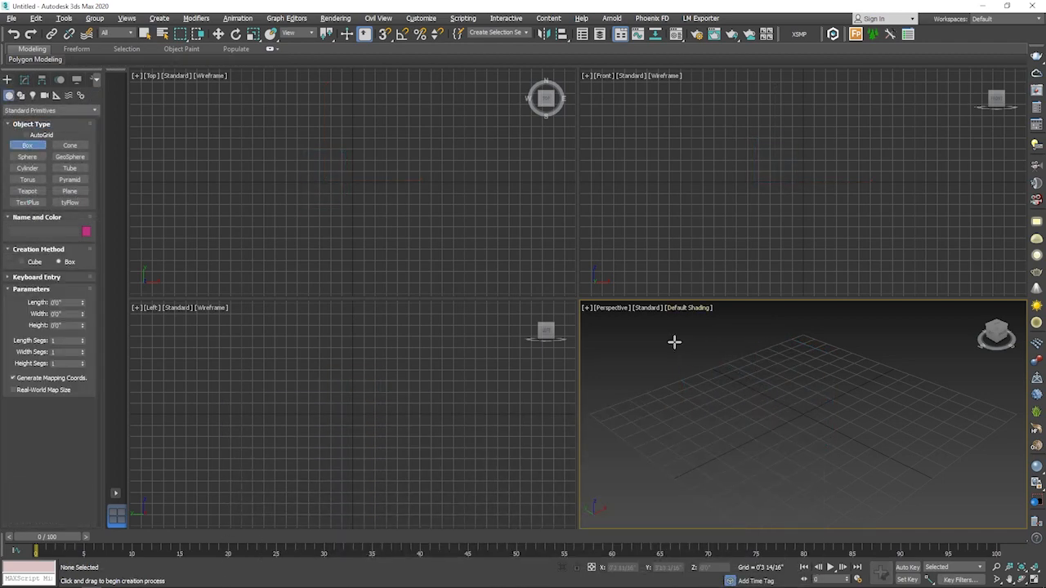
pyautogui.hotkey('alt', 'w')
pyautogui.moveTo(430, 288); pyautogui.dragTo(443, 326)
pyautogui.click(527, 229)
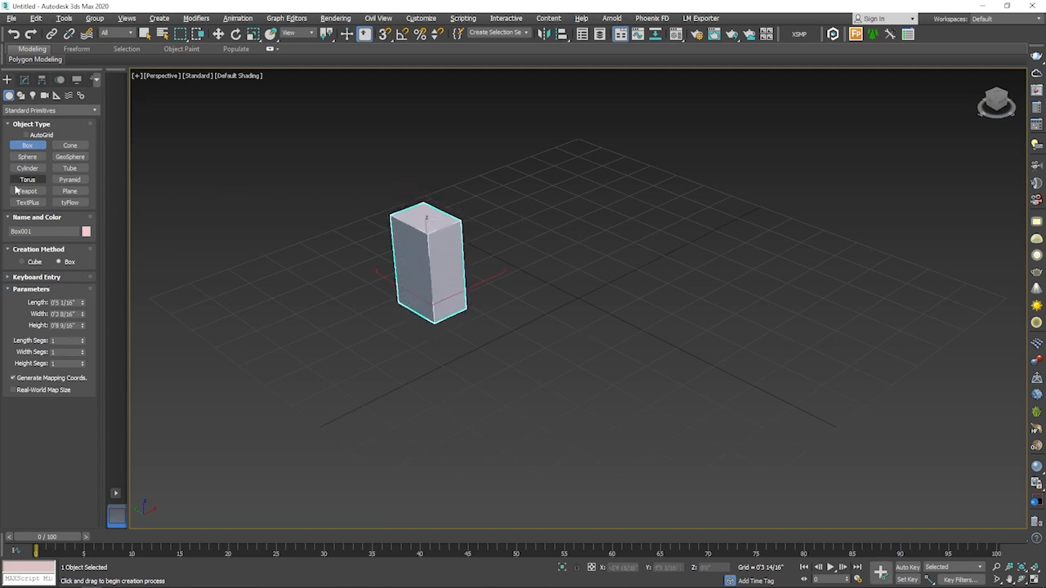
# - Create a teapot near the far corner of the grid and a sphere in front of its spout side
pyautogui.click(28, 192)
pyautogui.moveTo(671, 241); pyautogui.dragTo(679, 263)
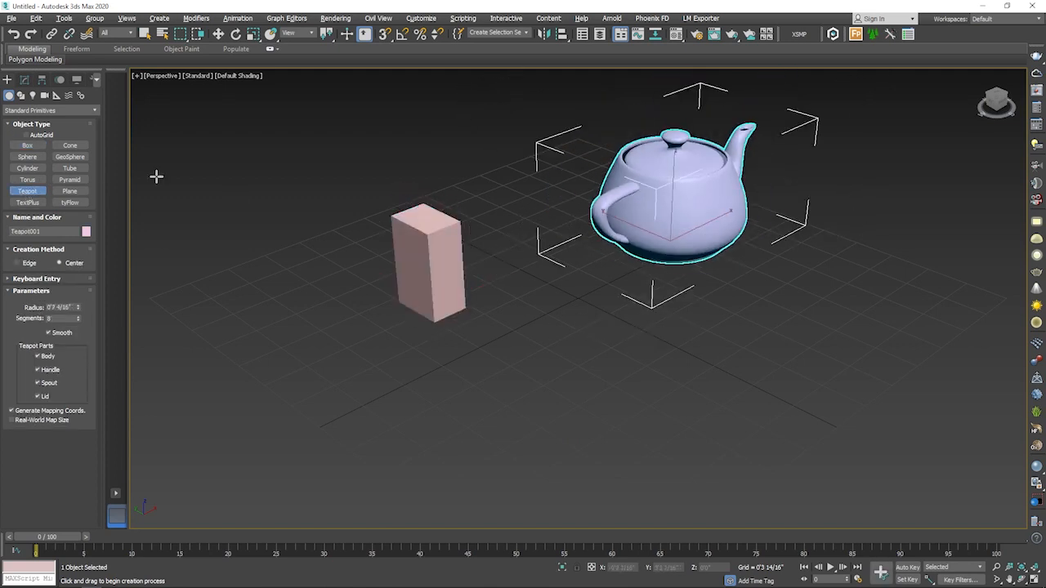
pyautogui.click(27, 156)
pyautogui.moveTo(833, 311); pyautogui.dragTo(834, 349)
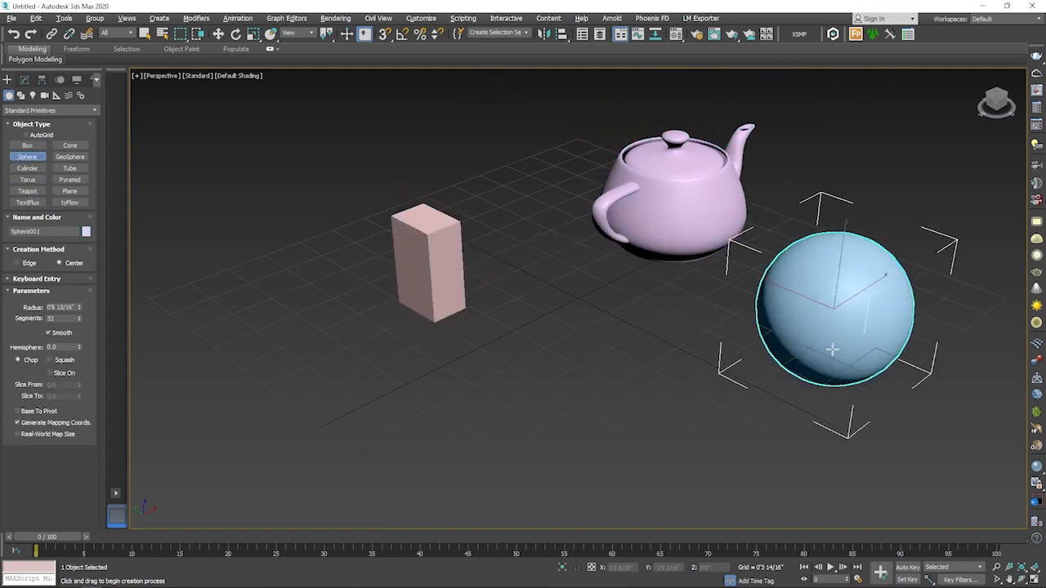
# - Create a torus on the grid in front of the box and finish object creation
pyautogui.click(27, 179)
pyautogui.moveTo(509, 422); pyautogui.dragTo(510, 455)
pyautogui.click(569, 399)
pyautogui.rightClick(574, 334)
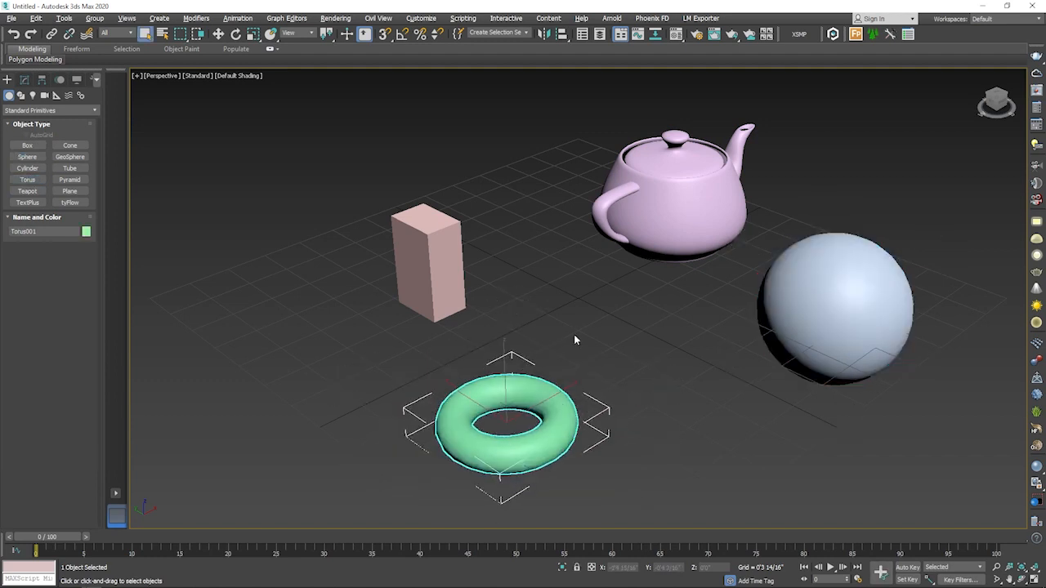
# - Select the teapot, sphere, box and torus one at a time, ending with the sphere selected
pyautogui.scroll(-3, 574, 335)
pyautogui.moveTo(573, 335); pyautogui.dragTo(495, 297, button='middle')
pyautogui.moveTo(580, 368); pyautogui.dragTo(563, 363, button='middle')
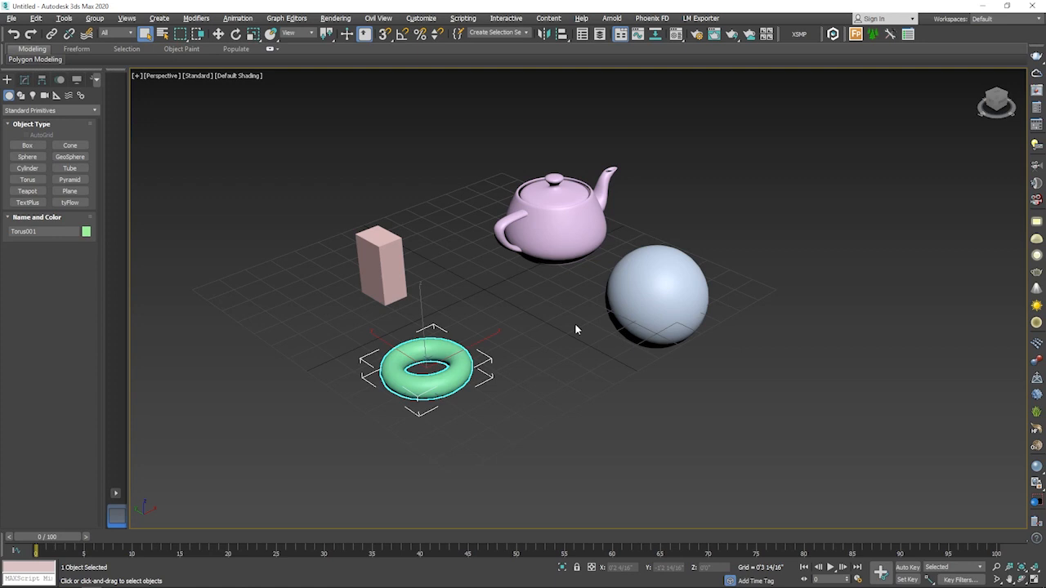
pyautogui.keyDown('alt'); pyautogui.moveTo(191, 237); pyautogui.dragTo(570, 281, button='middle'); pyautogui.keyUp('alt')
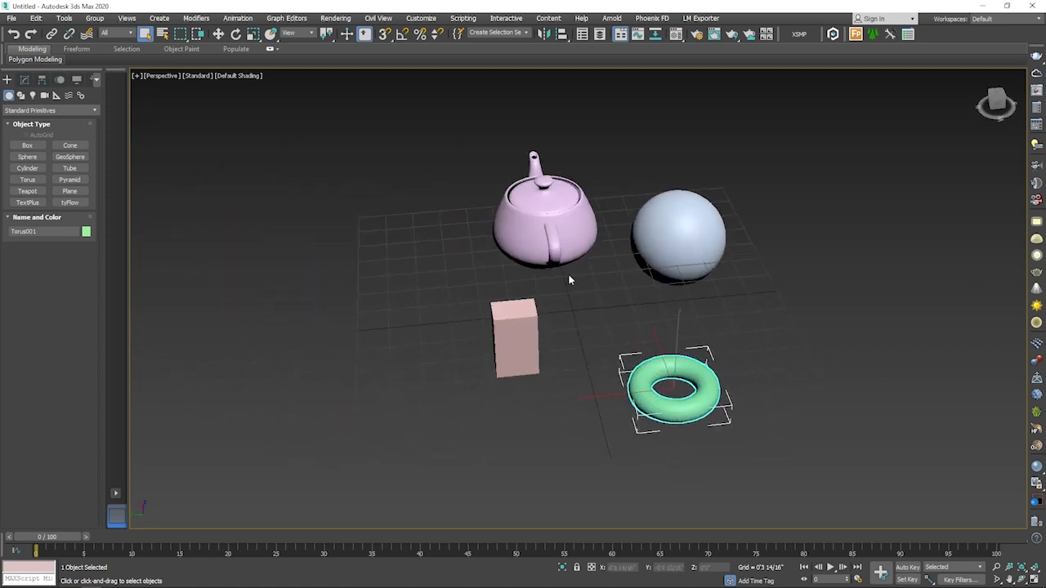
pyautogui.click(561, 243)
pyautogui.click(709, 238)
pyautogui.click(516, 333)
pyautogui.click(561, 222)
pyautogui.click(660, 373)
pyautogui.click(696, 242)
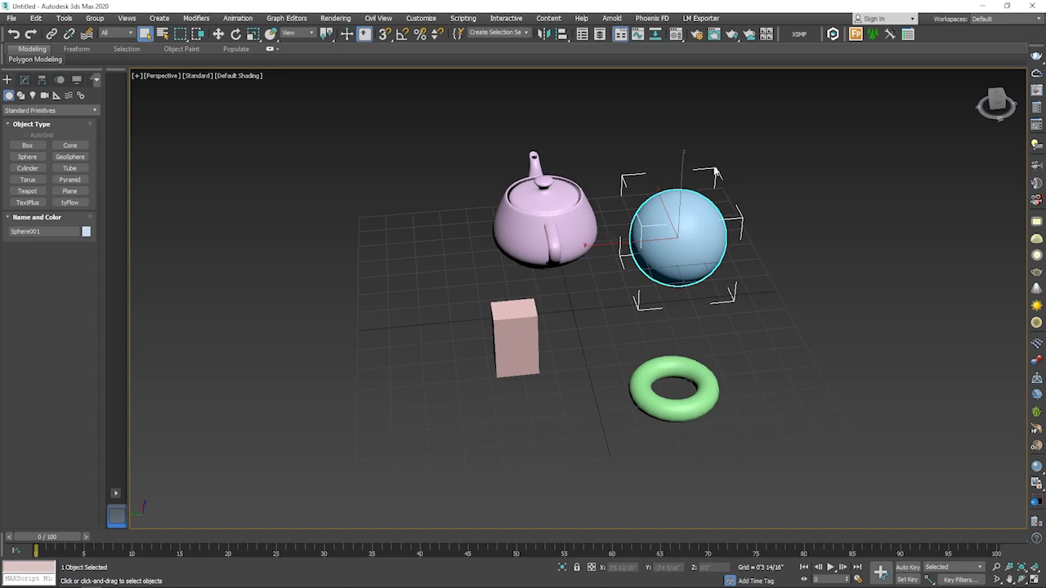
# - Lock the selection on the sphere, switch through the transform tools, and scale the sphere down uniformly
pyautogui.press('space')
pyautogui.press('e')
pyautogui.press('w')
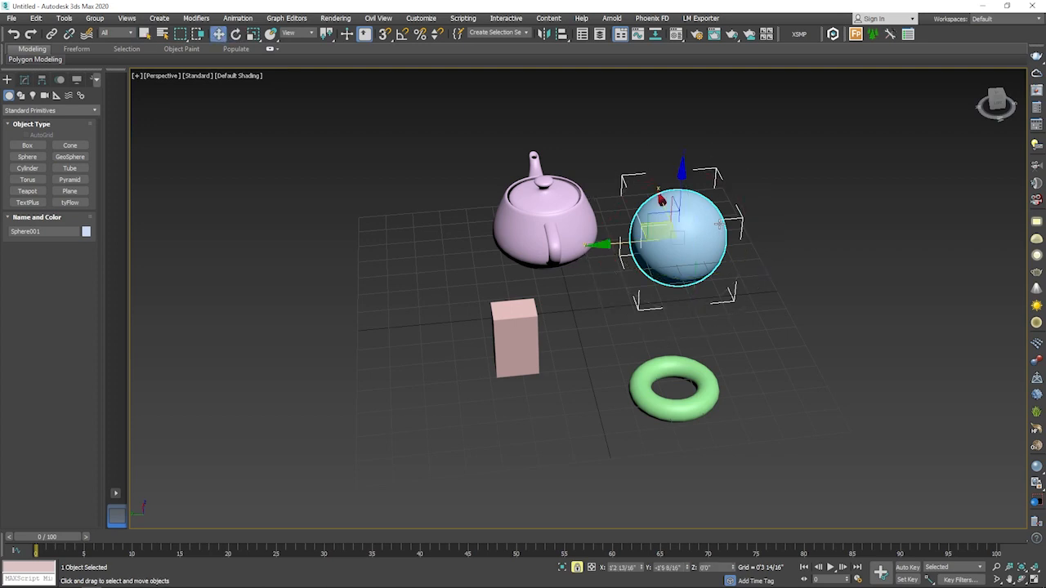
pyautogui.press('e')
pyautogui.press('r')
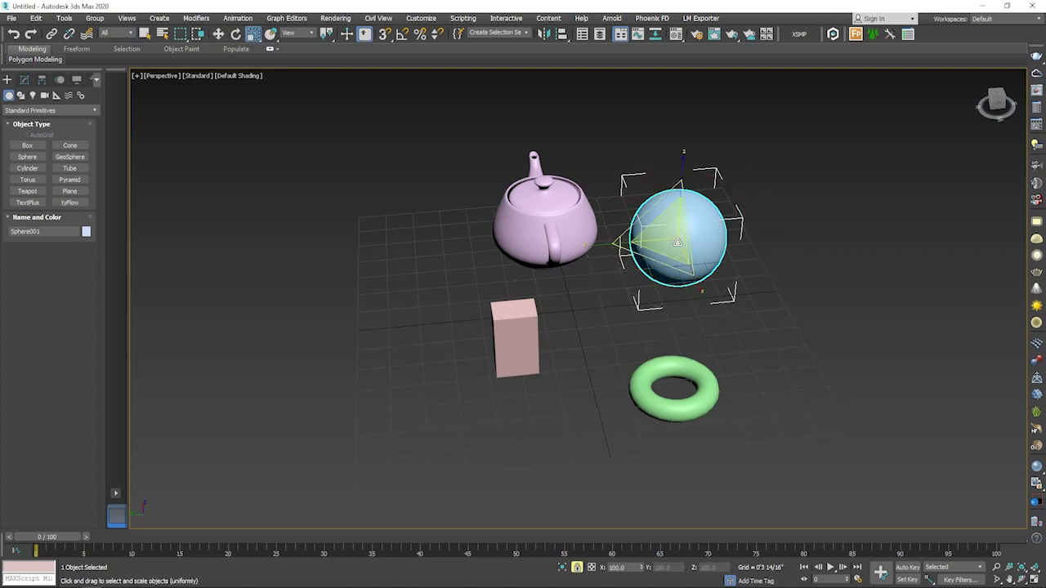
pyautogui.moveTo(669, 229); pyautogui.dragTo(306, 280)
# - Move the locked sphere on the far side of the teapot, including one move started from over the teapot
pyautogui.press('w')
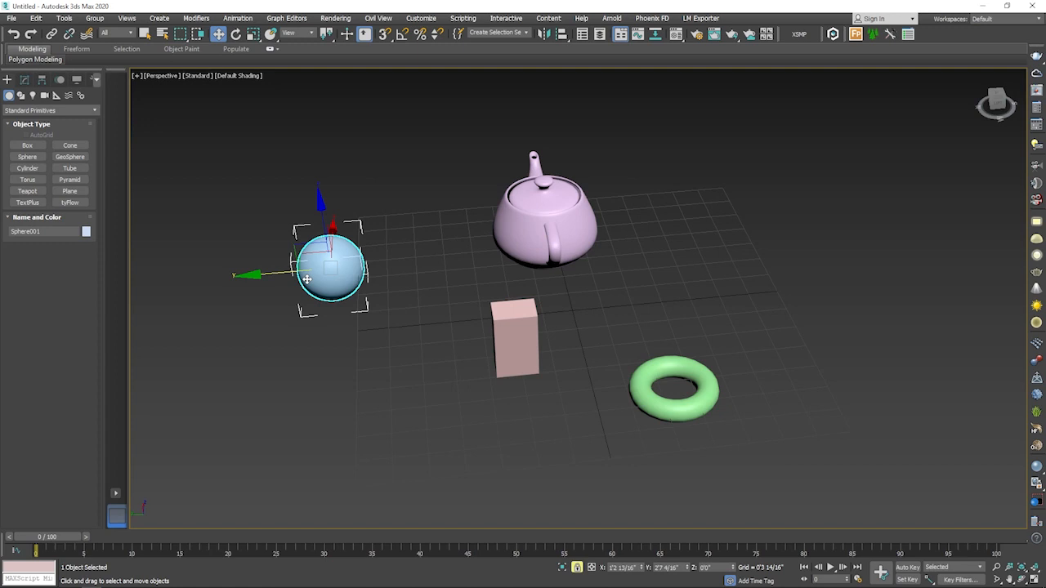
pyautogui.moveTo(331, 268); pyautogui.dragTo(352, 325)
pyautogui.moveTo(349, 285); pyautogui.dragTo(351, 210)
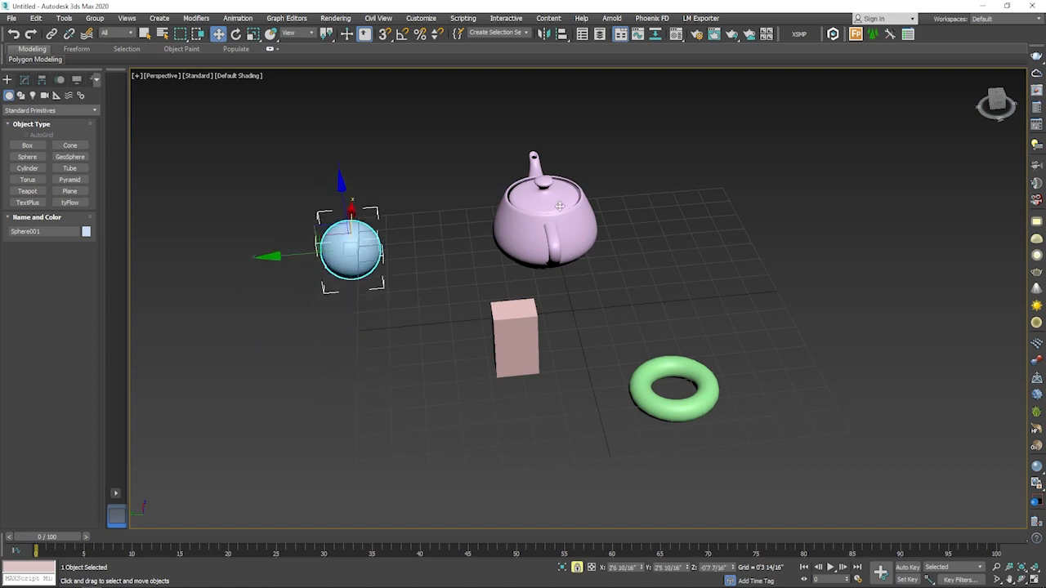
pyautogui.moveTo(559, 206)
pyautogui.mouseDown()
pyautogui.moveTo(566, 241)
pyautogui.moveTo(572, 213)
pyautogui.mouseUp()
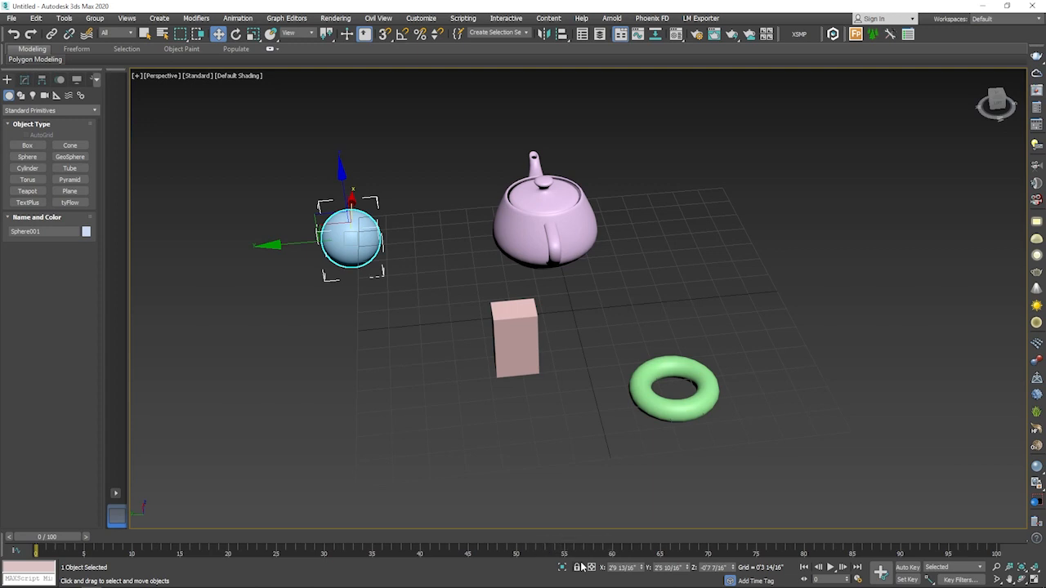
# - Unlock the selection and select the box, torus, teapot and sphere in turn, ending on the torus
pyautogui.click(515, 335)
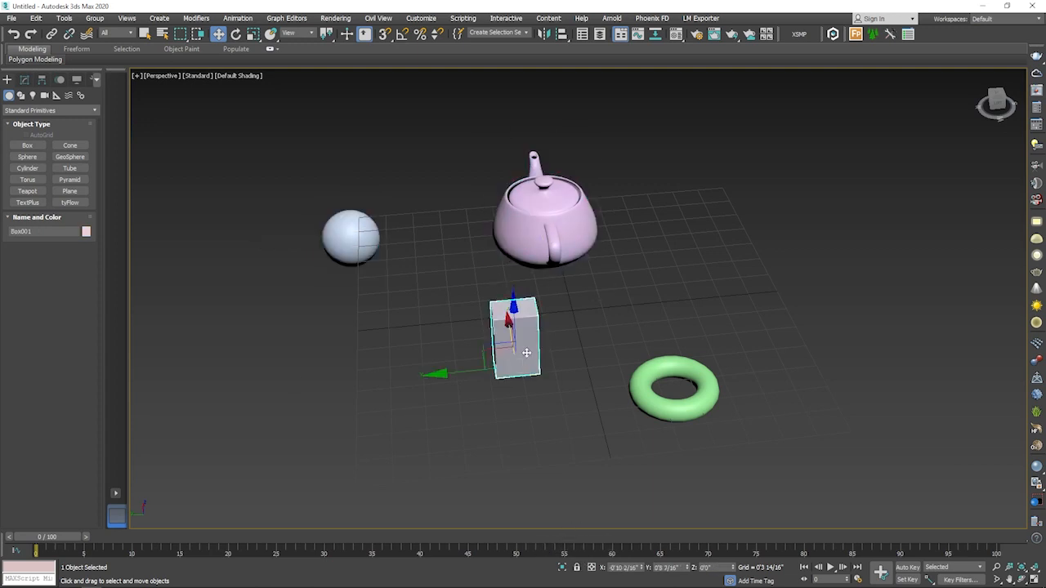
pyautogui.click(674, 384)
pyautogui.click(545, 220)
pyautogui.click(351, 237)
pyautogui.click(638, 379)
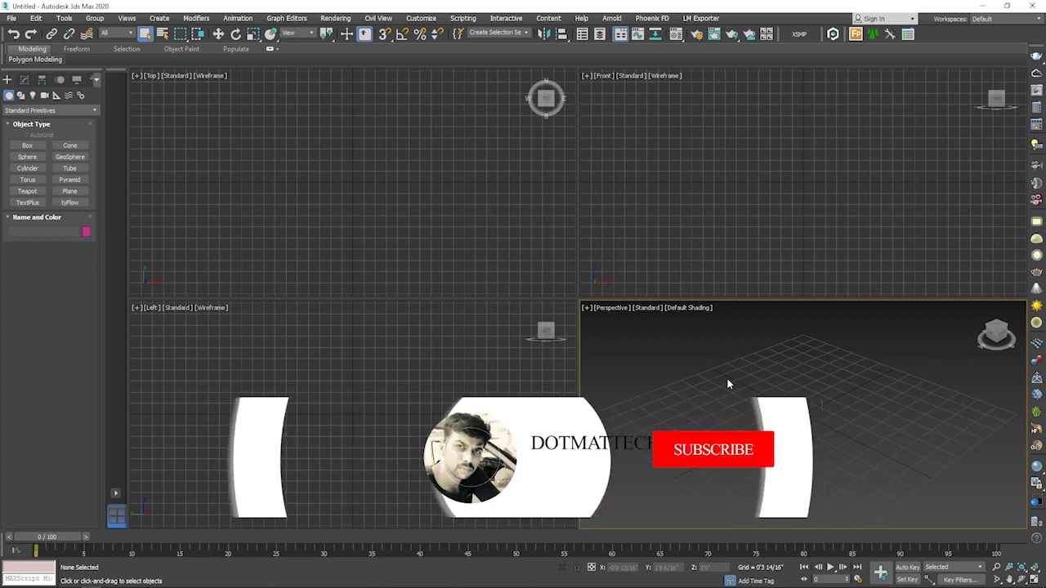
# - Create a box about 1'10" long, 1'9 14/16" wide and 1'11 1/16" high in the maximized Perspective viewport
pyautogui.click(27, 144)
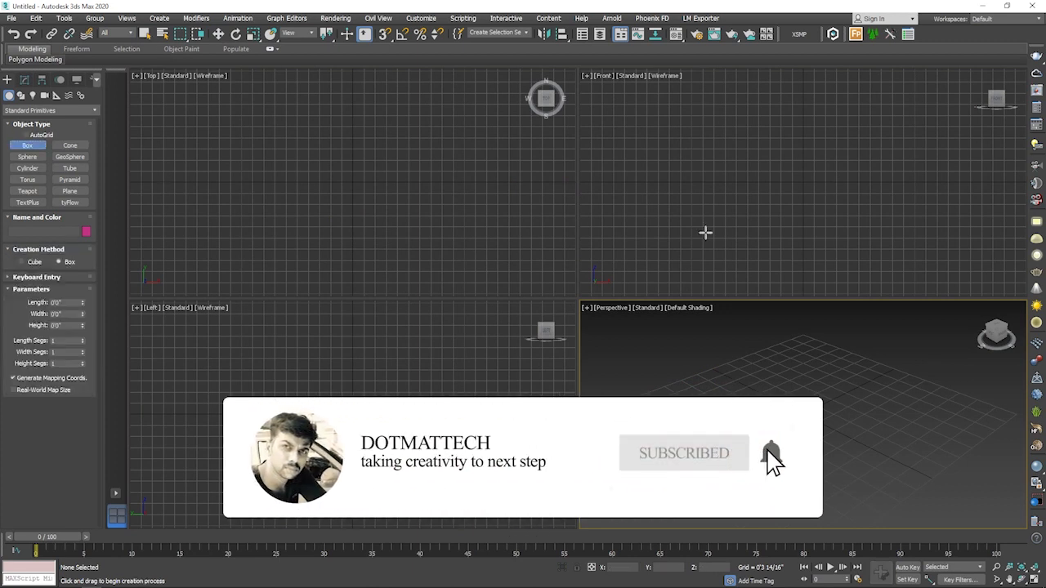
pyautogui.hotkey('alt', 'w')
pyautogui.moveTo(544, 317); pyautogui.dragTo(539, 410)
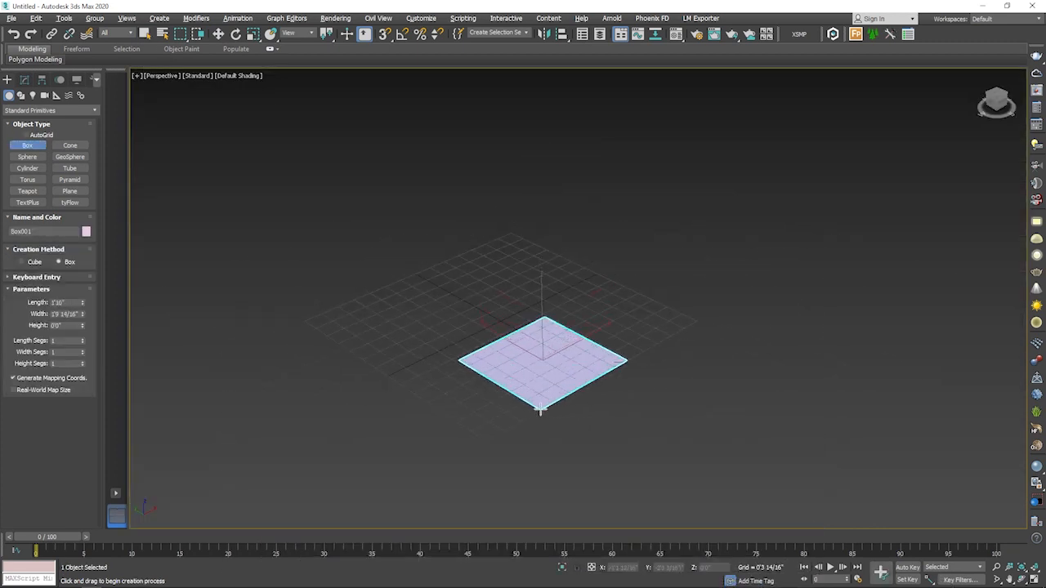
pyautogui.click(534, 294)
pyautogui.keyDown('alt'); pyautogui.moveTo(591, 299); pyautogui.dragTo(485, 303, button='middle'); pyautogui.keyUp('alt')
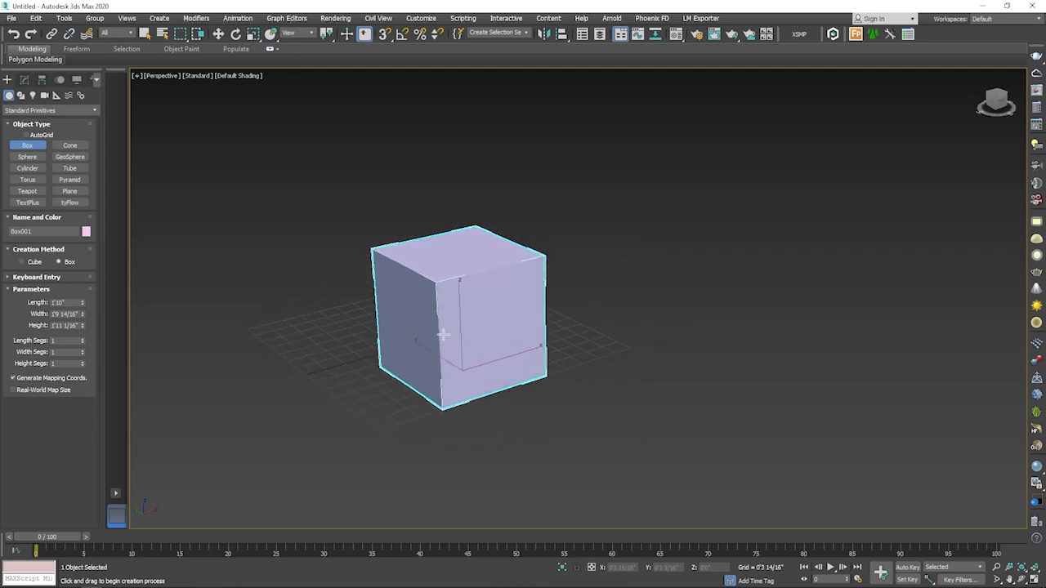
pyautogui.scroll(2, 442, 335)
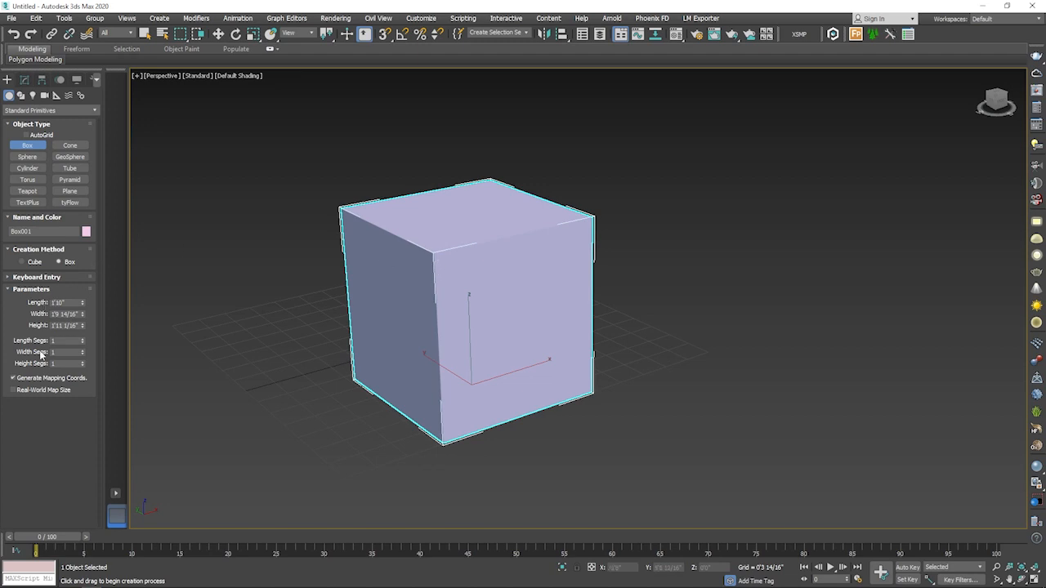
# - End box creation and convert the box to an Editable Poly
pyautogui.rightClick(419, 270)
pyautogui.rightClick(418, 269)
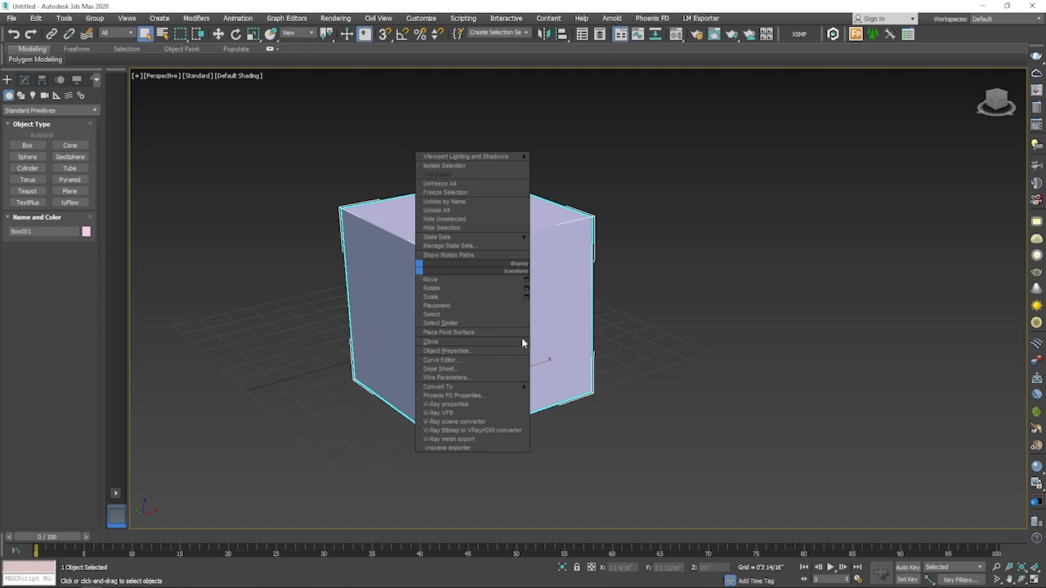
pyautogui.moveTo(480, 388)
pyautogui.click(570, 400)
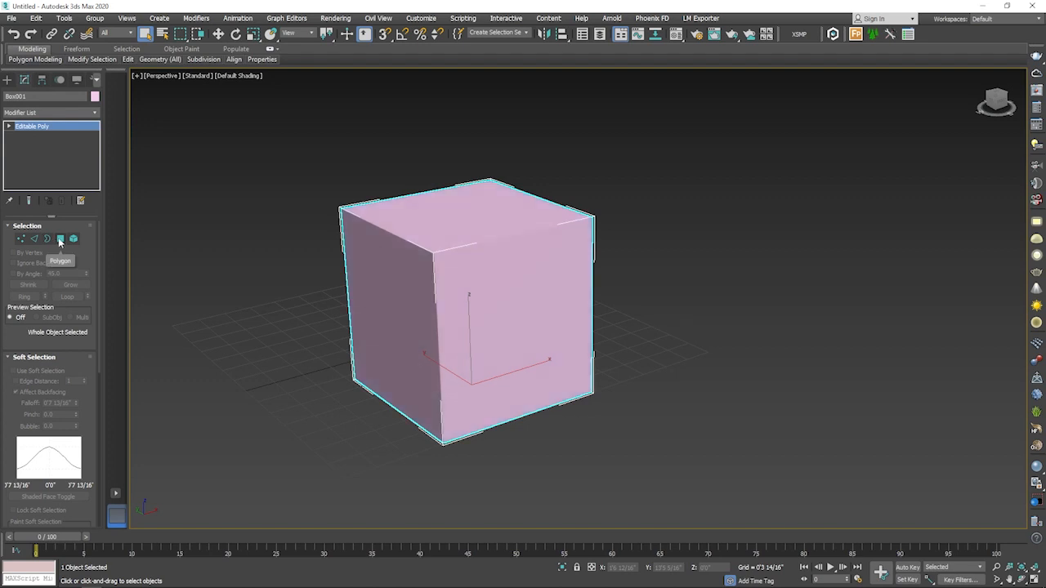
# - Switch through the box's sub-object levels, picking its near upper corner vertex and then the front face at polygon level
pyautogui.click(59, 240)
pyautogui.click(20, 239)
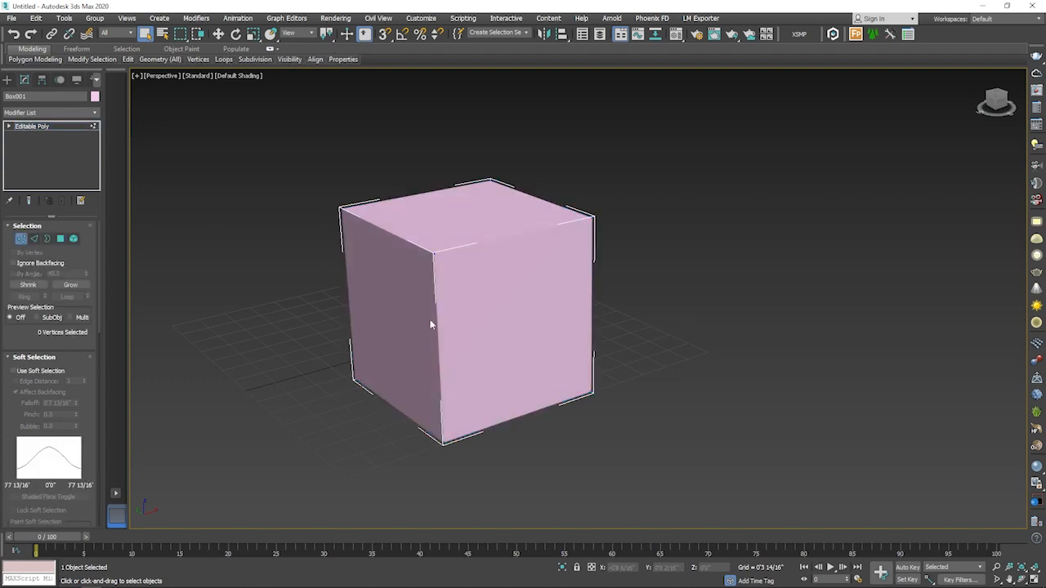
pyautogui.click(434, 251)
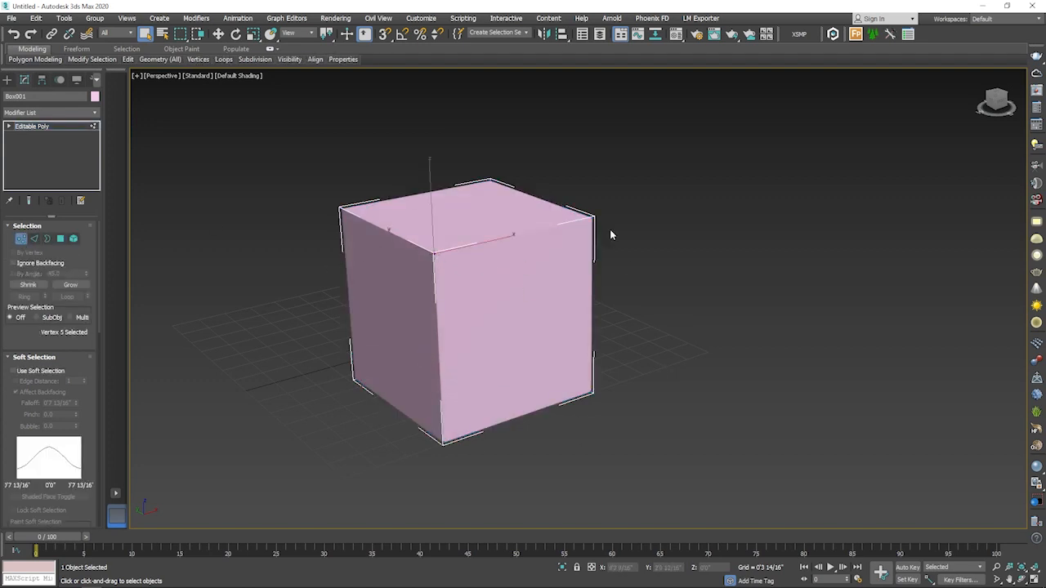
pyautogui.click(34, 238)
pyautogui.click(46, 238)
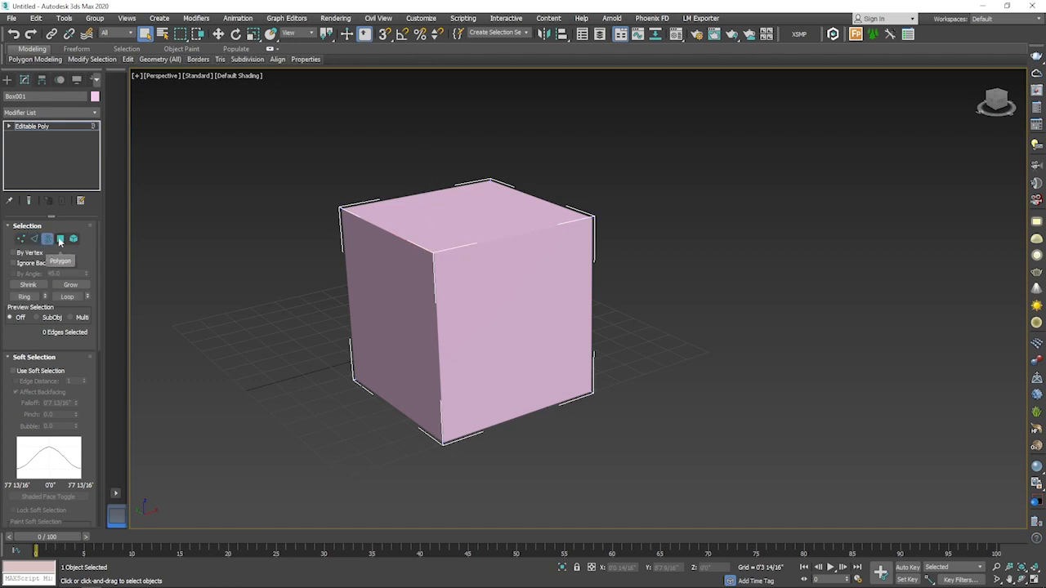
pyautogui.click(60, 239)
pyautogui.click(481, 285)
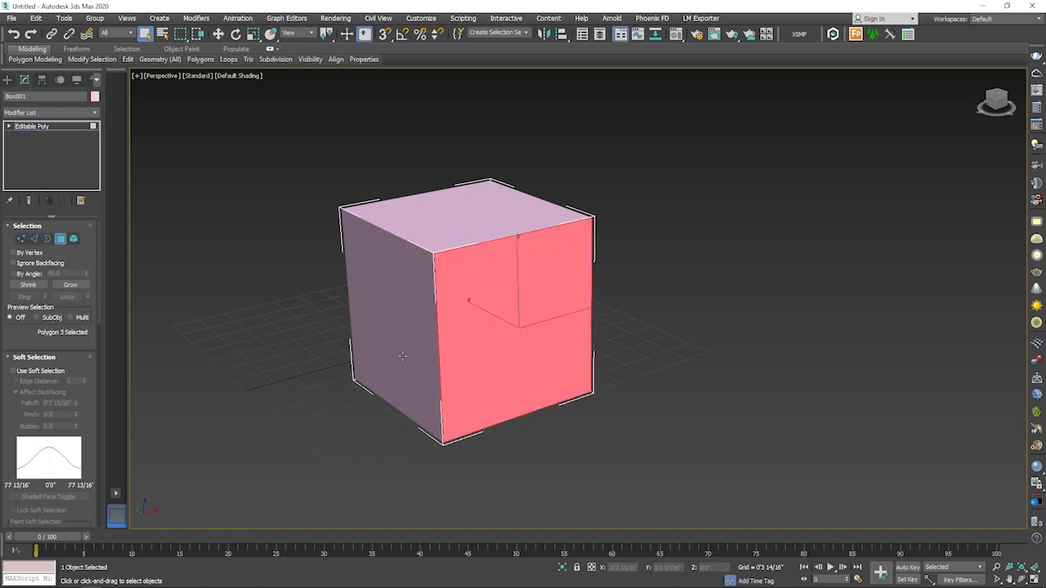
# - Select the cube's side, top and front faces one at a time with selected faces shaded
pyautogui.keyDown('alt'); pyautogui.moveTo(470, 329); pyautogui.dragTo(510, 271, button='middle'); pyautogui.keyUp('alt')
pyautogui.scroll(4, 535, 314)
pyautogui.scroll(-3, 435, 234)
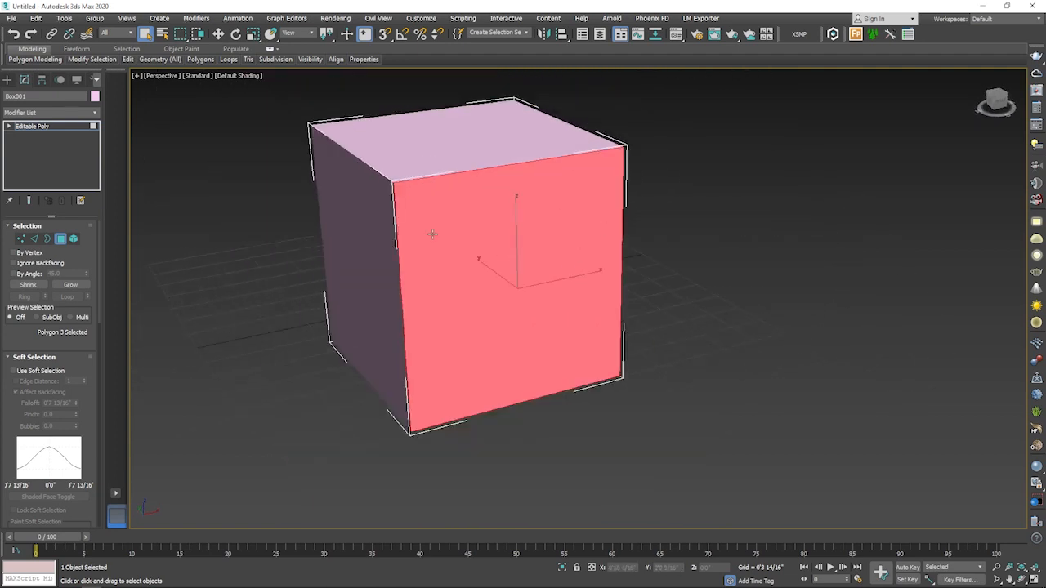
pyautogui.click(327, 244)
pyautogui.click(447, 152)
pyautogui.click(467, 316)
pyautogui.scroll(-2, 408, 281)
pyautogui.keyDown('alt'); pyautogui.moveTo(409, 281); pyautogui.dragTo(550, 288, button='middle'); pyautogui.keyUp('alt')
pyautogui.click(448, 346)
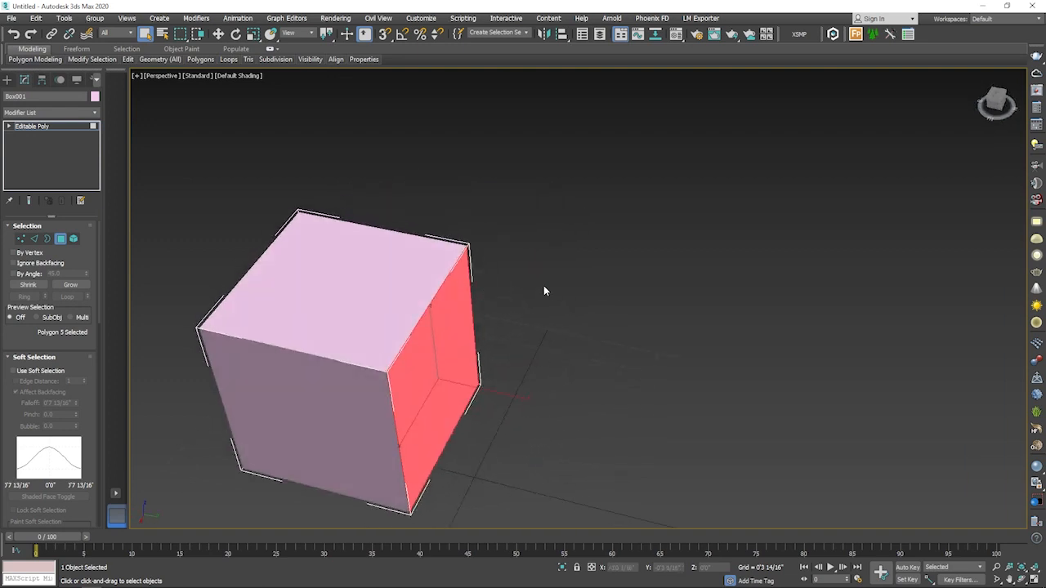
# - Turn off shading of selected faces and select several of the cube's faces in turn from different angles
pyautogui.press('F2')
pyautogui.moveTo(349, 320); pyautogui.dragTo(531, 282, button='middle')
pyautogui.click(531, 282)
pyautogui.moveTo(377, 308)
pyautogui.keyDown('alt'); pyautogui.mouseDown(button='middle')
pyautogui.moveTo(490, 299)
pyautogui.moveTo(518, 285)
pyautogui.moveTo(494, 334)
pyautogui.mouseUp(button='middle'); pyautogui.keyUp('alt')
pyautogui.click(483, 335)
pyautogui.click(428, 376)
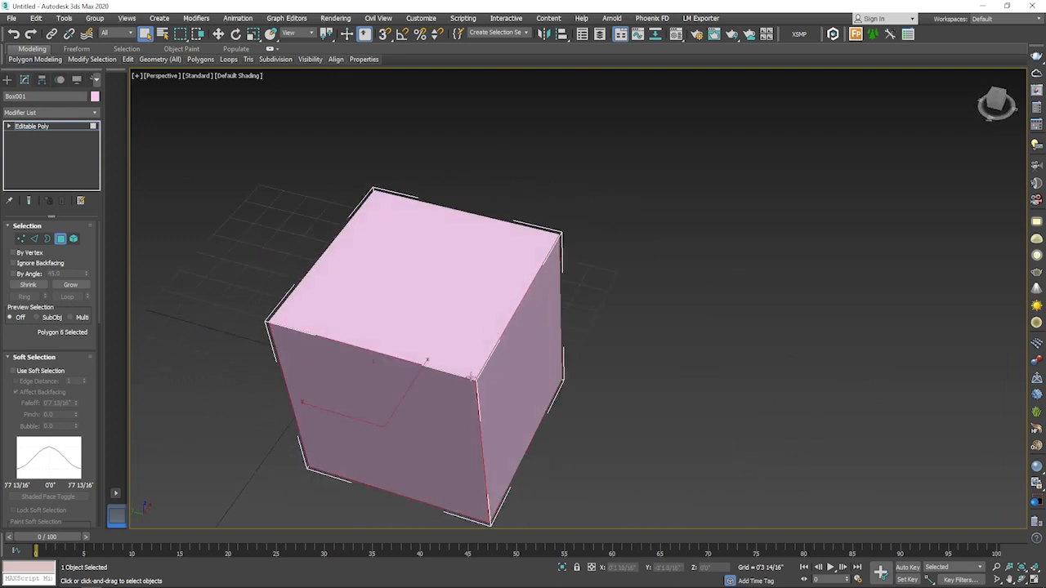
pyautogui.keyDown('alt'); pyautogui.moveTo(470, 376); pyautogui.dragTo(395, 456, button='middle'); pyautogui.keyUp('alt')
pyautogui.click(474, 416)
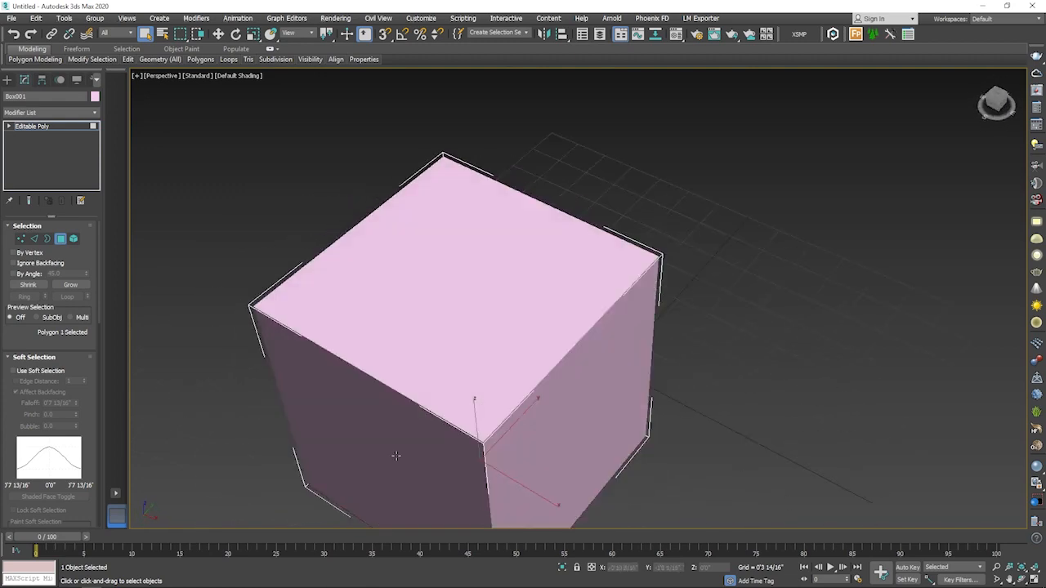
pyautogui.click(446, 401)
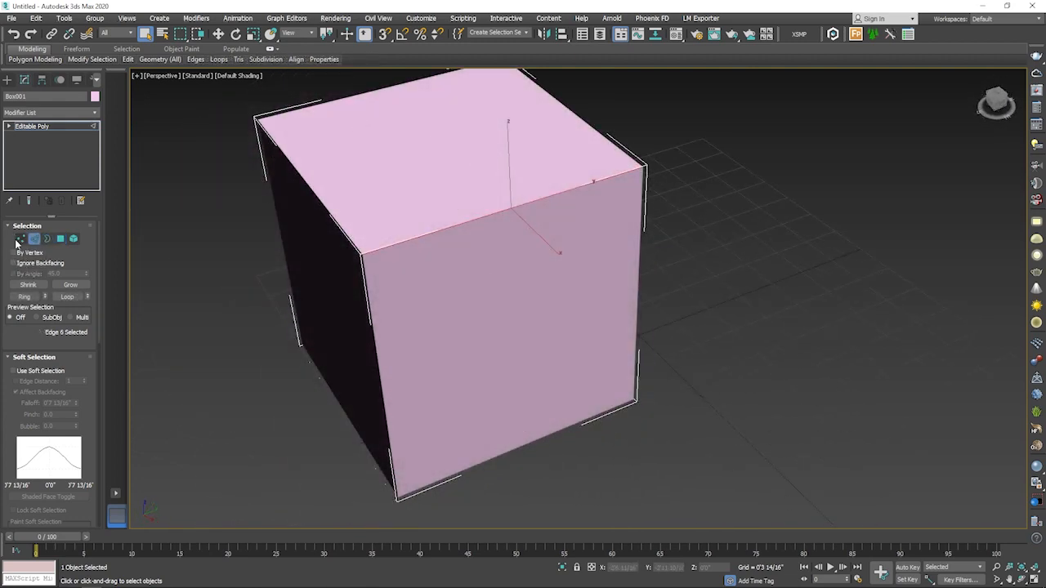
# - Switch to vertex level and back to polygon level, and select the cube's large front face
pyautogui.click(20, 239)
pyautogui.click(61, 239)
pyautogui.click(479, 289)
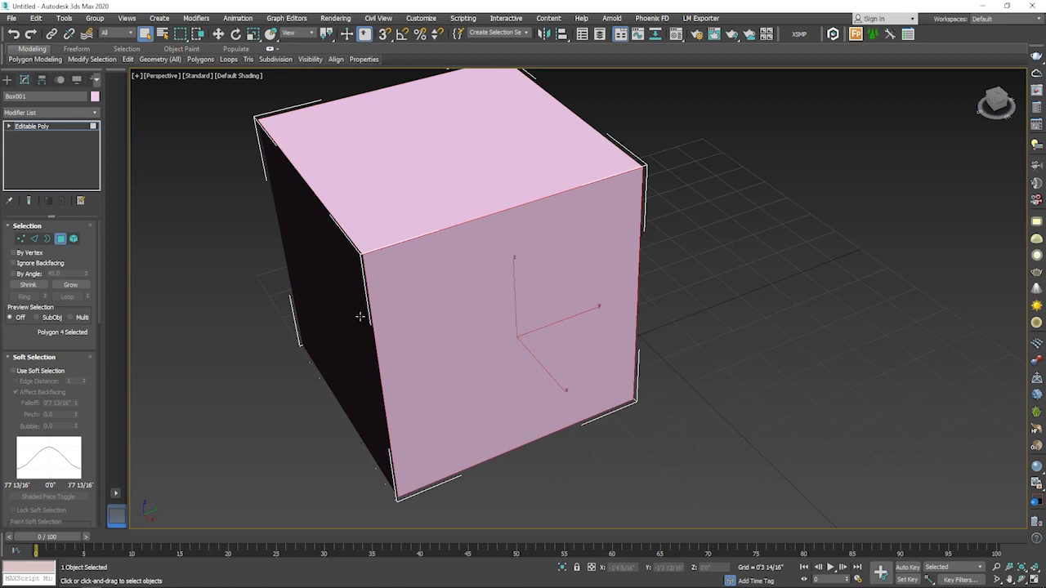
pyautogui.keyDown('alt'); pyautogui.moveTo(360, 316); pyautogui.dragTo(335, 313, button='middle'); pyautogui.keyUp('alt')
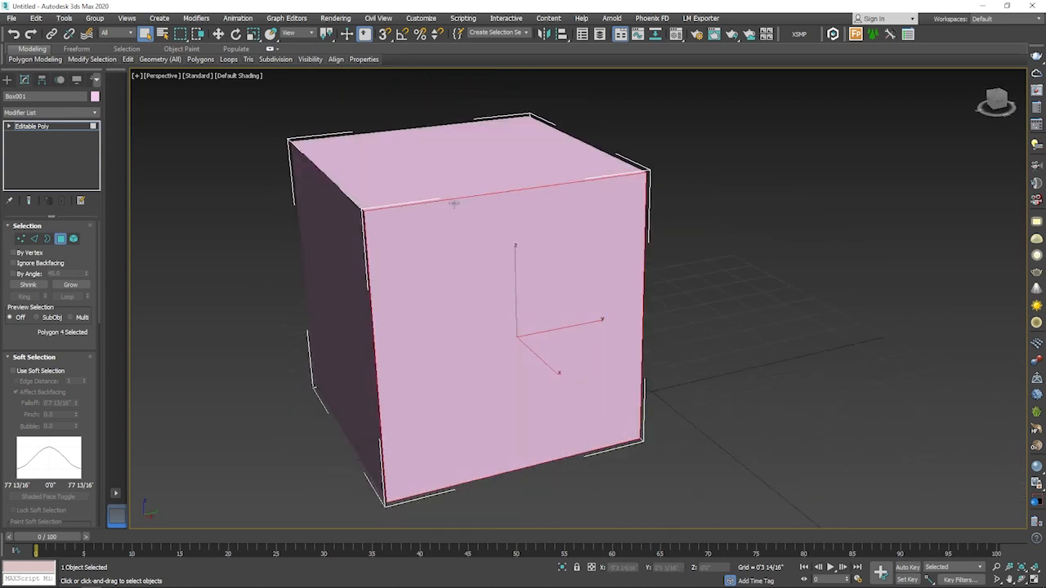
pyautogui.scroll(-3, 413, 223)
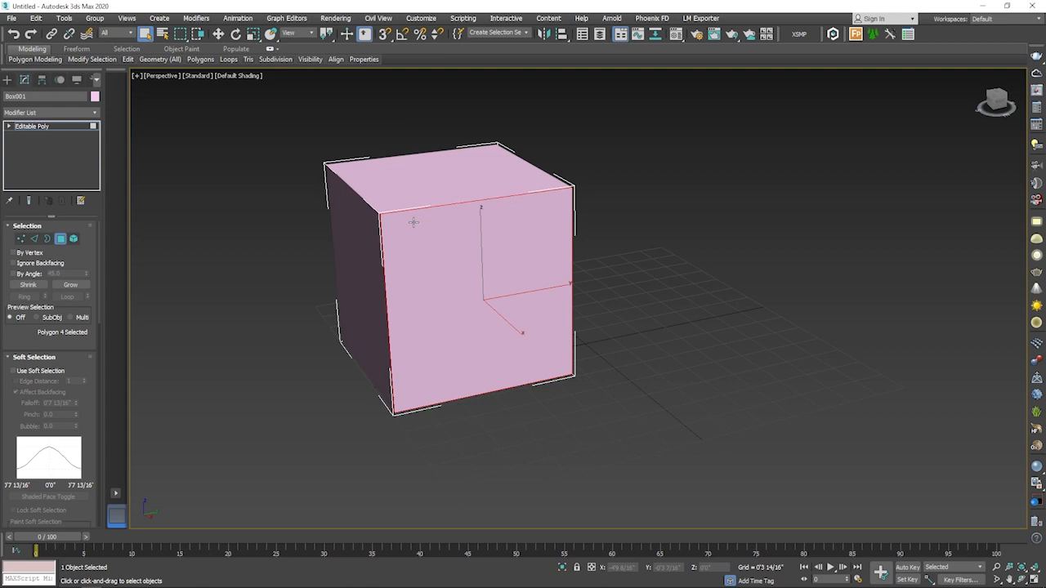
# - Turn on shading of selected faces and select further faces of the cube from other angles
pyautogui.press('F2')
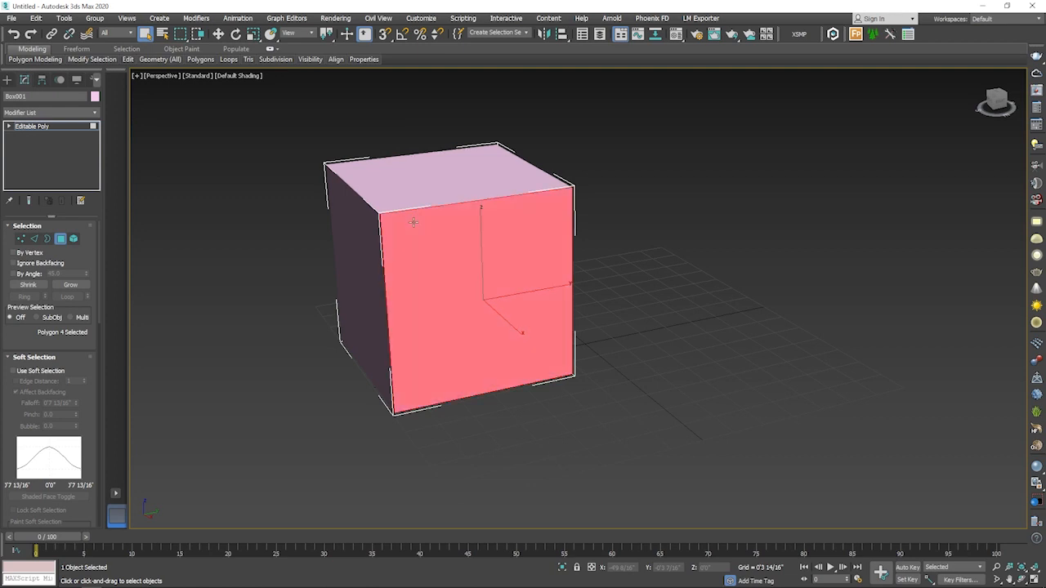
pyautogui.keyDown('alt'); pyautogui.moveTo(414, 222); pyautogui.dragTo(586, 297, button='middle'); pyautogui.keyUp('alt')
pyautogui.click(429, 307)
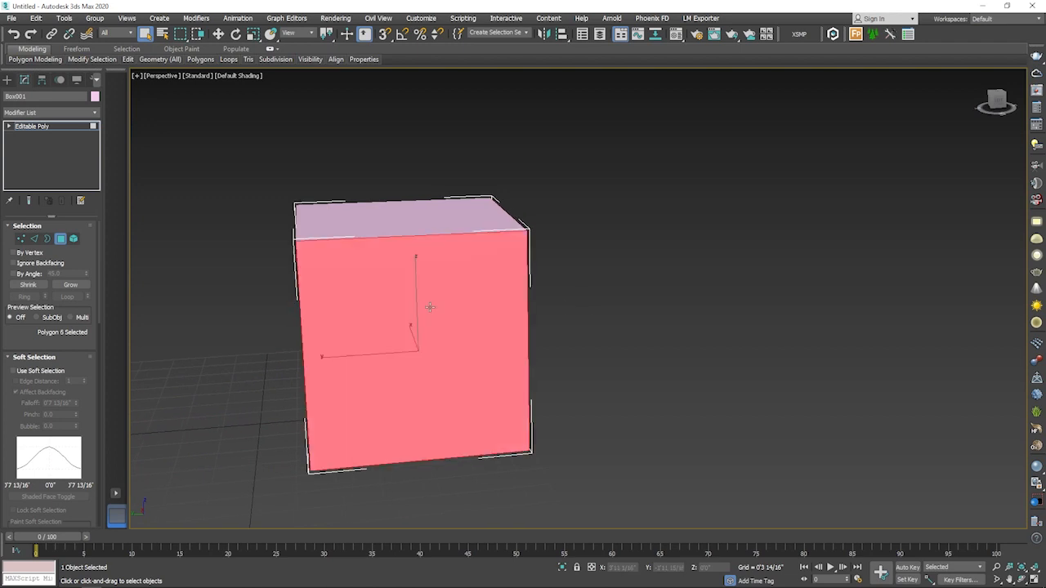
pyautogui.keyDown('alt'); pyautogui.moveTo(429, 306); pyautogui.dragTo(573, 315, button='middle'); pyautogui.keyUp('alt')
pyautogui.keyDown('alt'); pyautogui.moveTo(465, 306); pyautogui.dragTo(427, 275, button='middle'); pyautogui.keyUp('alt')
pyautogui.click(427, 347)
# - Toggle the shading of selected faces off and on, and select the cube's two visible side faces in turn
pyautogui.press('F2')
pyautogui.press('F2')
pyautogui.press('F2')
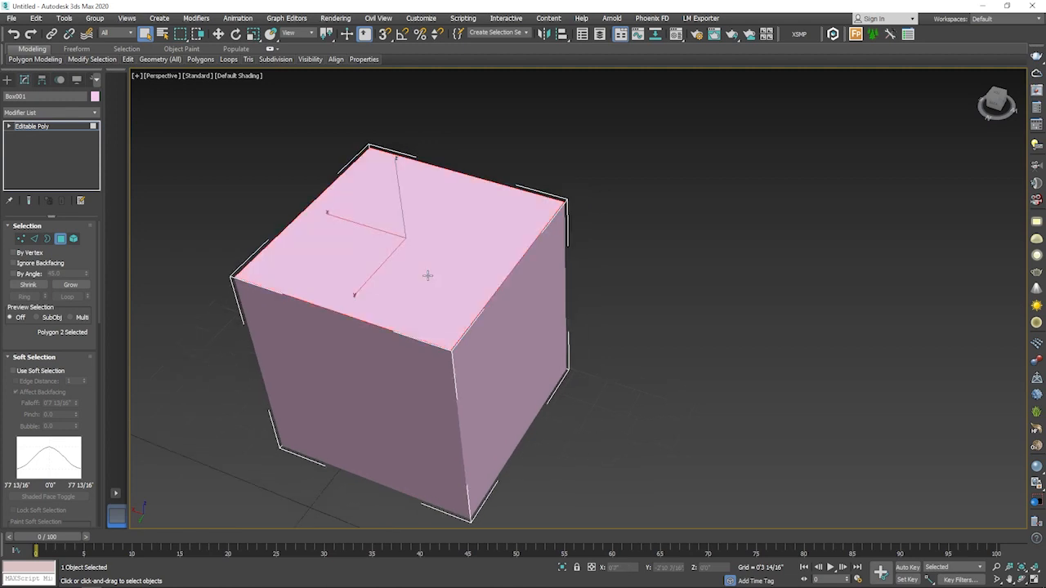
pyautogui.click(368, 373)
pyautogui.click(511, 349)
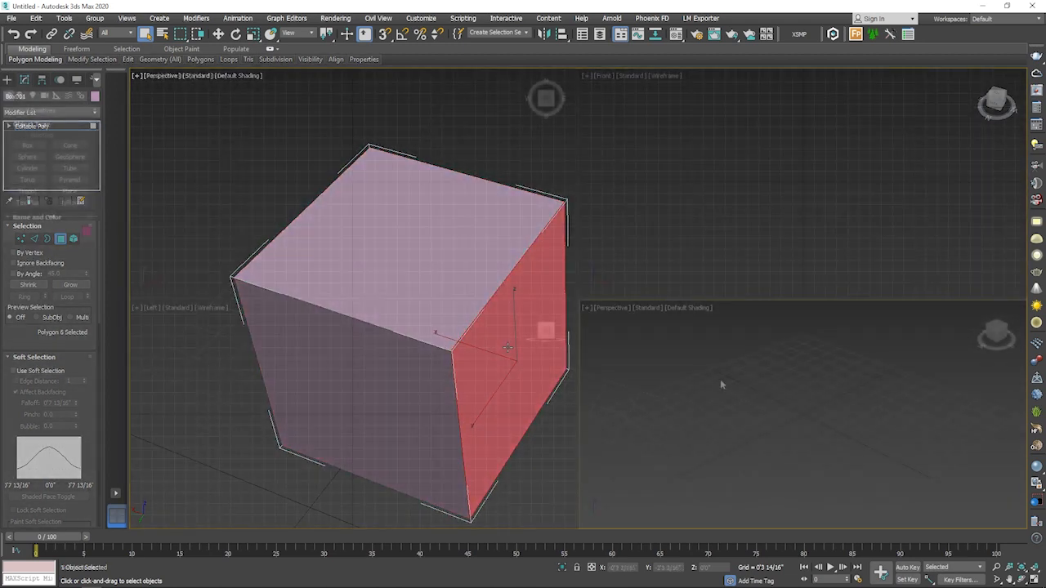
# - Create a box about 4'10 8/16" long, 4'5 1/16" wide and 4'4 3/16" high in the maximized Perspective viewport of the empty scene
pyautogui.click(27, 145)
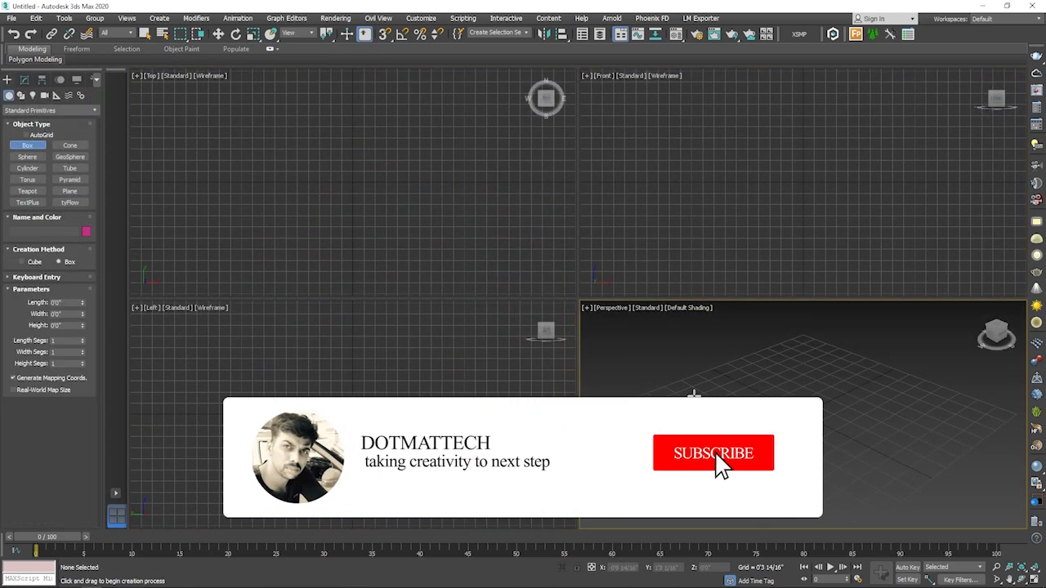
pyautogui.hotkey('alt', 'w')
pyautogui.moveTo(452, 292); pyautogui.dragTo(434, 428)
pyautogui.click(417, 281)
pyautogui.keyDown('alt'); pyautogui.moveTo(416, 281); pyautogui.dragTo(531, 307, button='middle'); pyautogui.keyUp('alt')
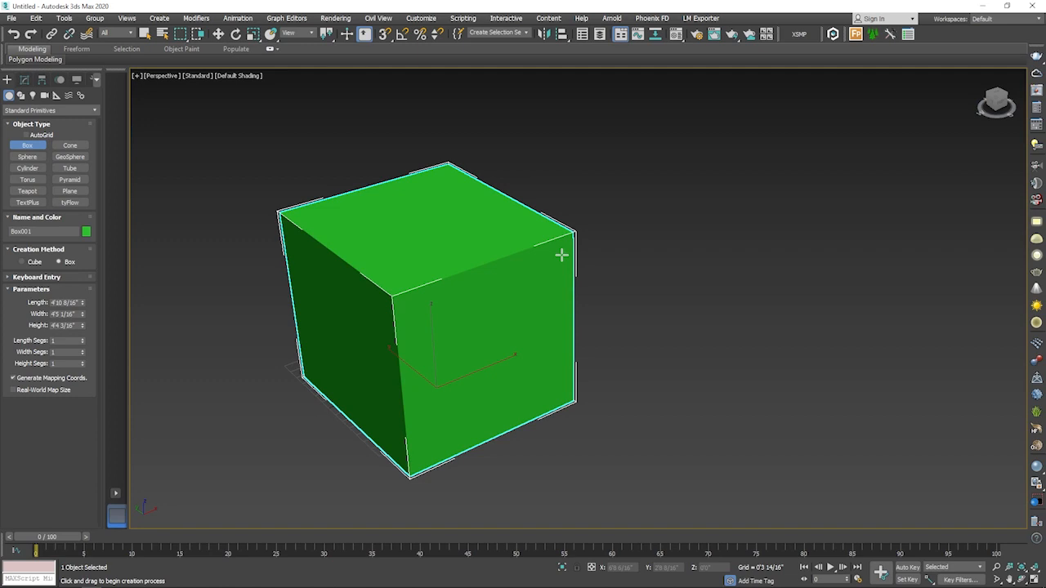
# - Convert the green box to an Editable Poly and expand its list of sub-object levels
pyautogui.rightClick(444, 296)
pyautogui.rightClick(466, 276)
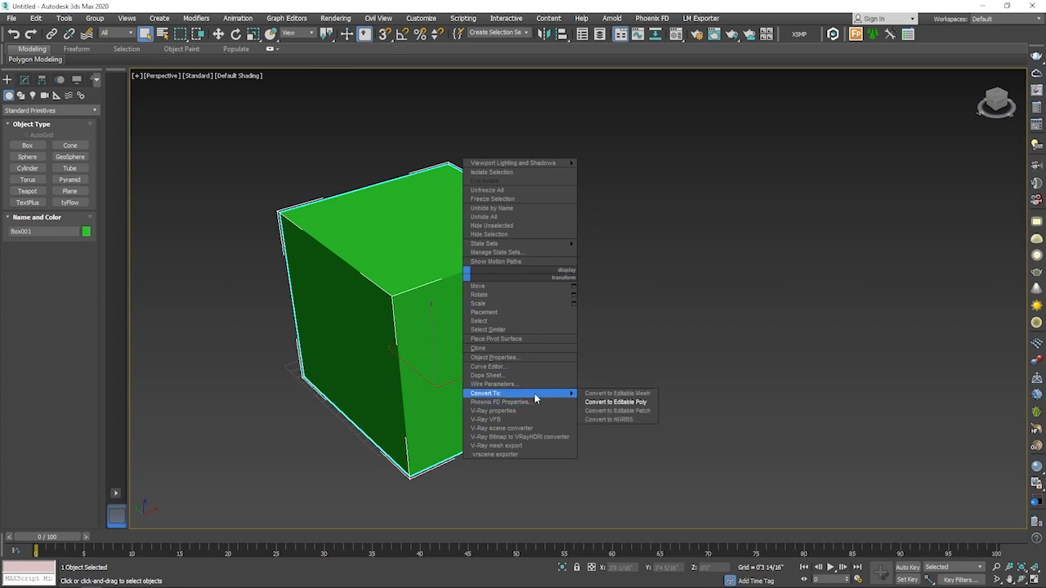
pyautogui.moveTo(561, 395)
pyautogui.click(617, 402)
pyautogui.click(9, 126)
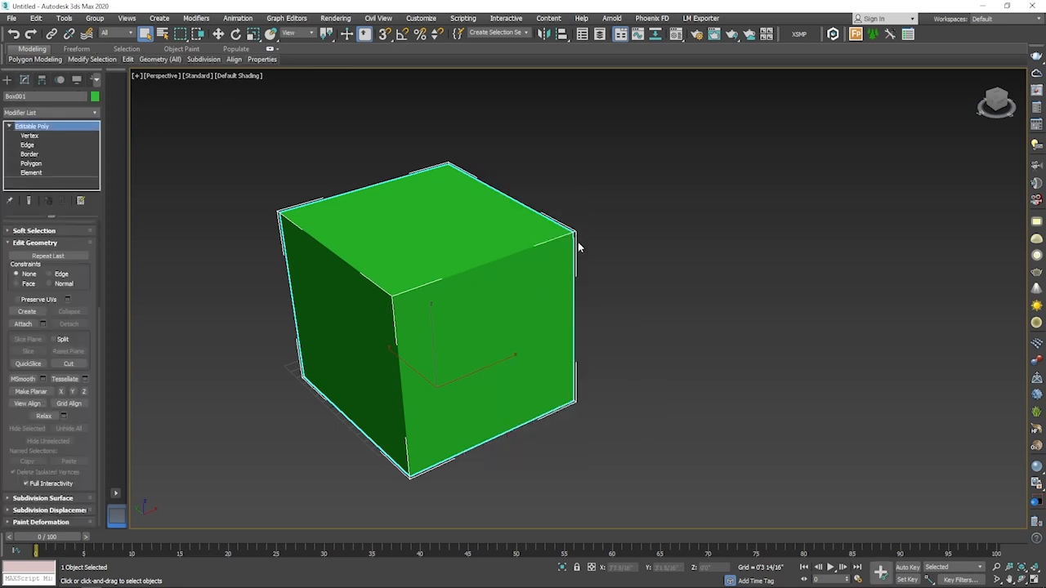
# - Enter vertex level, display the box in wireframe, and select the corner vertex at the far end of its upper front edge
pyautogui.keyDown('alt'); pyautogui.moveTo(576, 243); pyautogui.dragTo(551, 262, button='middle'); pyautogui.keyUp('alt')
pyautogui.click(29, 137)
pyautogui.moveTo(455, 241)
pyautogui.keyDown('alt'); pyautogui.mouseDown(button='middle')
pyautogui.moveTo(553, 304)
pyautogui.moveTo(612, 212)
pyautogui.moveTo(602, 225)
pyautogui.mouseUp(button='middle'); pyautogui.keyUp('alt')
pyautogui.press('F3')
pyautogui.moveTo(602, 198); pyautogui.dragTo(561, 238)
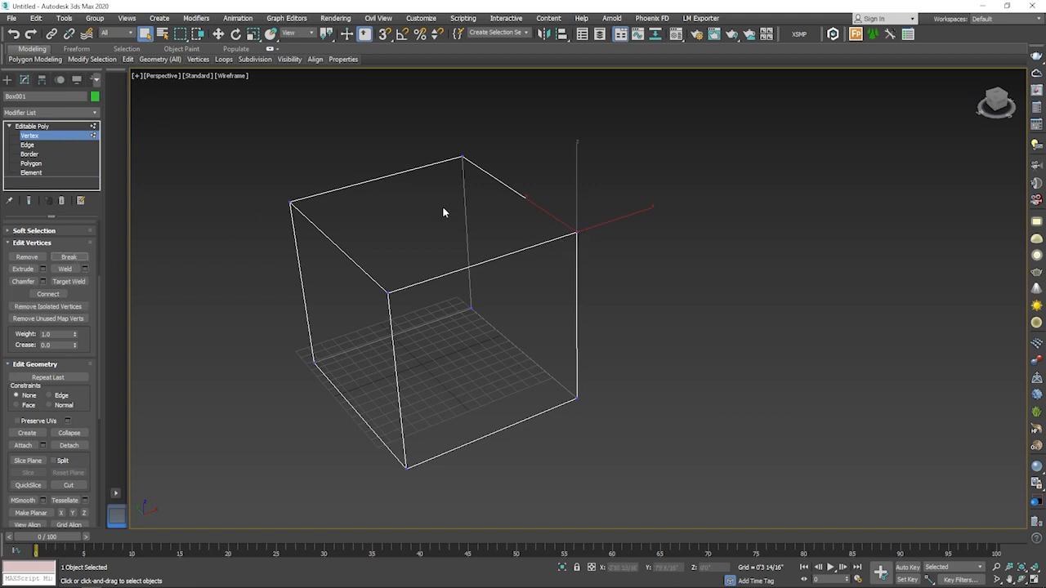
# - Break the selected corner vertex, move the separated vertices apart, and display the box shaded with edged faces
pyautogui.keyDown('alt'); pyautogui.moveTo(444, 210); pyautogui.dragTo(623, 308, button='middle'); pyautogui.keyUp('alt')
pyautogui.press('w')
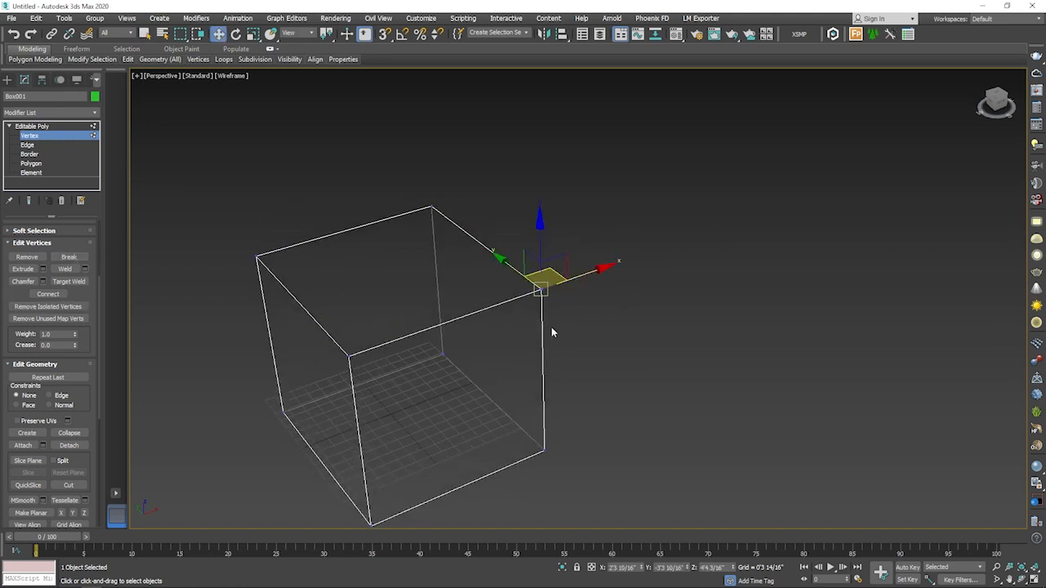
pyautogui.moveTo(544, 253); pyautogui.dragTo(544, 217)
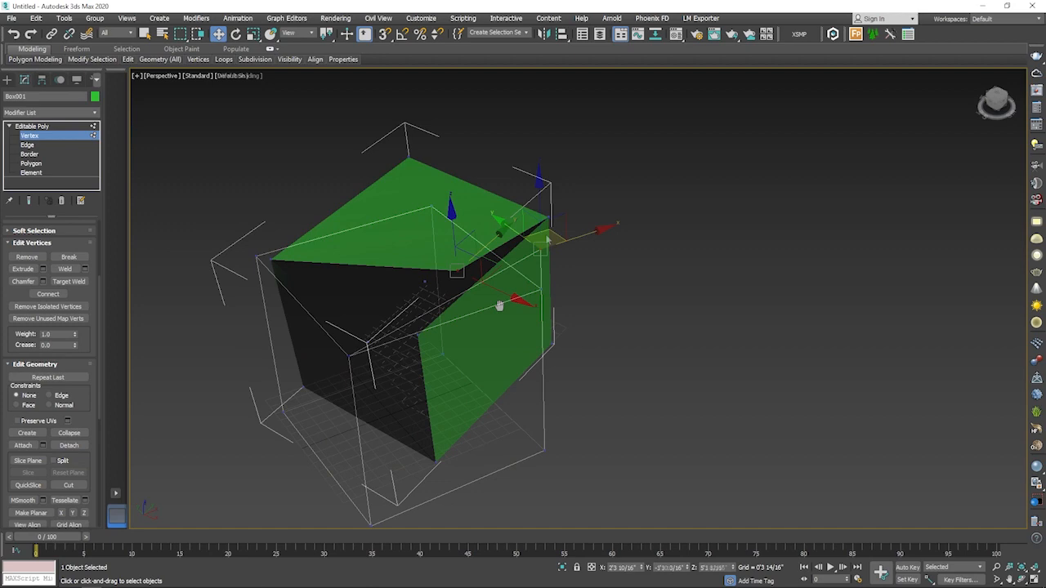
pyautogui.moveTo(499, 308)
pyautogui.keyDown('alt'); pyautogui.mouseDown(button='middle')
pyautogui.moveTo(395, 296)
pyautogui.moveTo(406, 271)
pyautogui.moveTo(505, 350)
pyautogui.moveTo(525, 345)
pyautogui.moveTo(591, 245)
pyautogui.moveTo(543, 279)
pyautogui.moveTo(626, 309)
pyautogui.mouseUp(button='middle'); pyautogui.keyUp('alt')
pyautogui.press('F4')
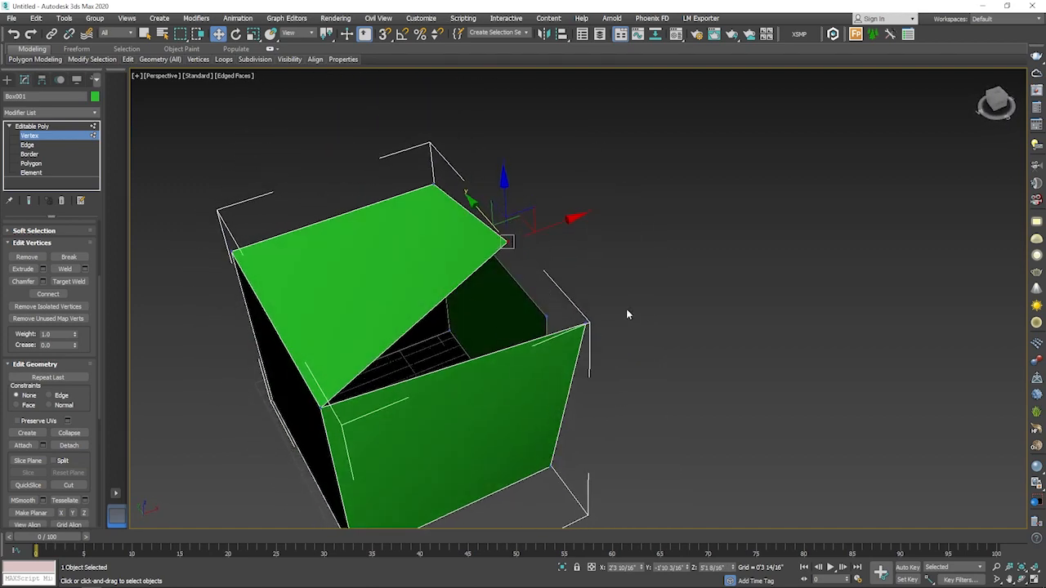
# - Select the separated vertices of the top face and the far side face and weld them with a threshold of 2'1 5/16"
pyautogui.scroll(3, 536, 280)
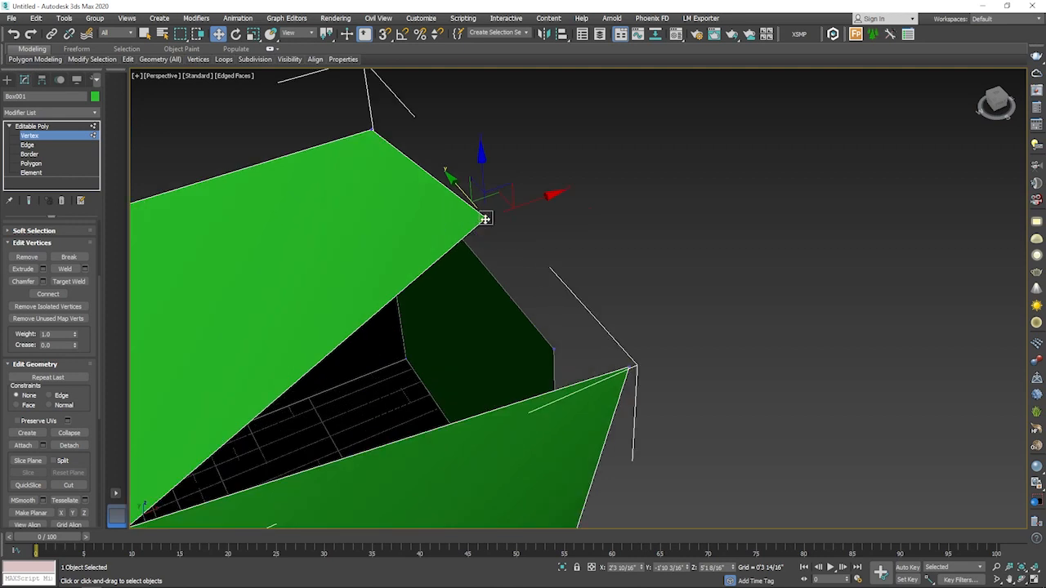
pyautogui.keyDown('ctrl'); pyautogui.click(555, 349); pyautogui.keyUp('ctrl')
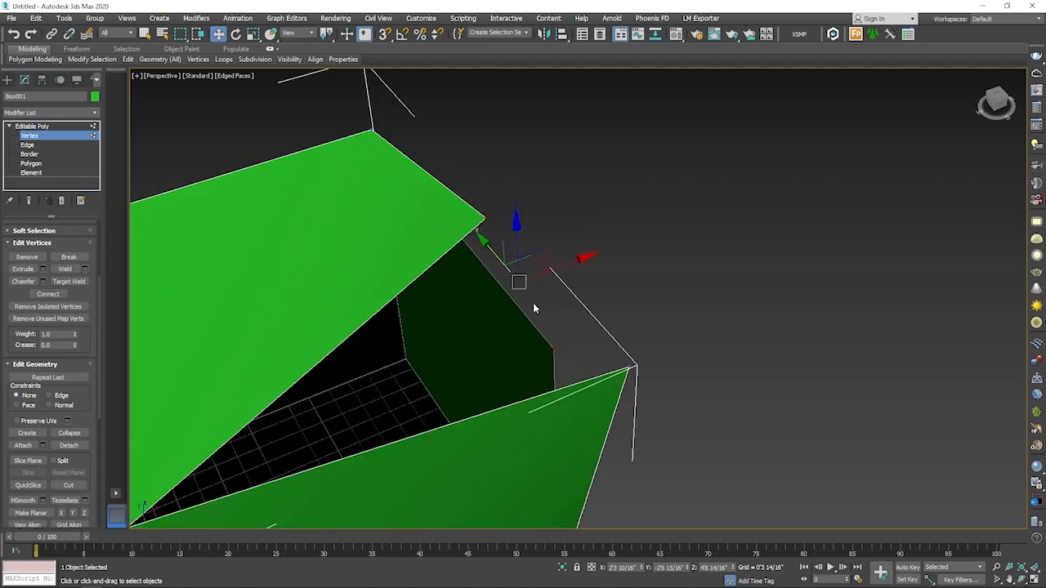
pyautogui.click(85, 276)
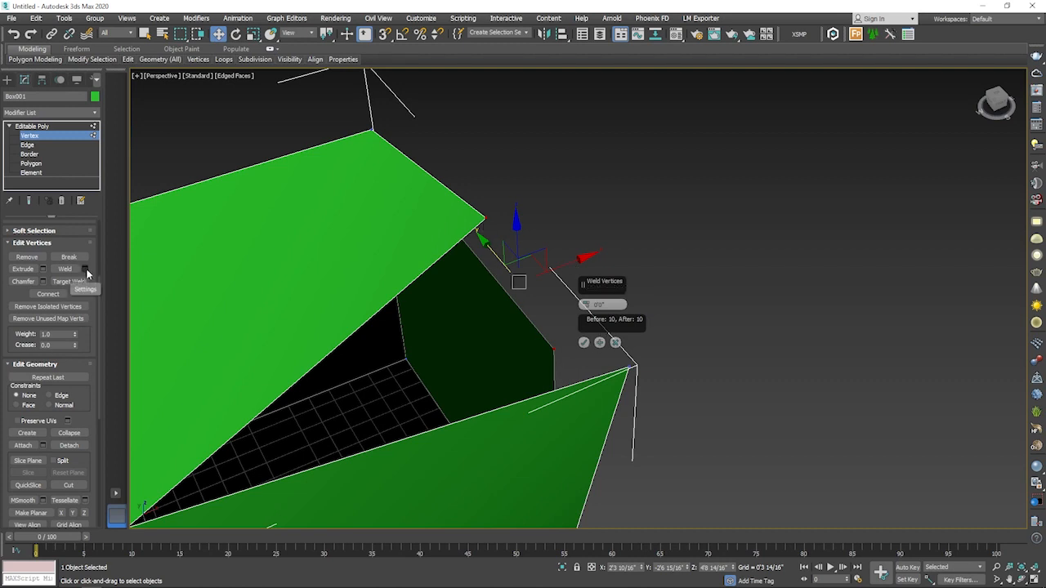
pyautogui.moveTo(585, 305); pyautogui.dragTo(586, 22)
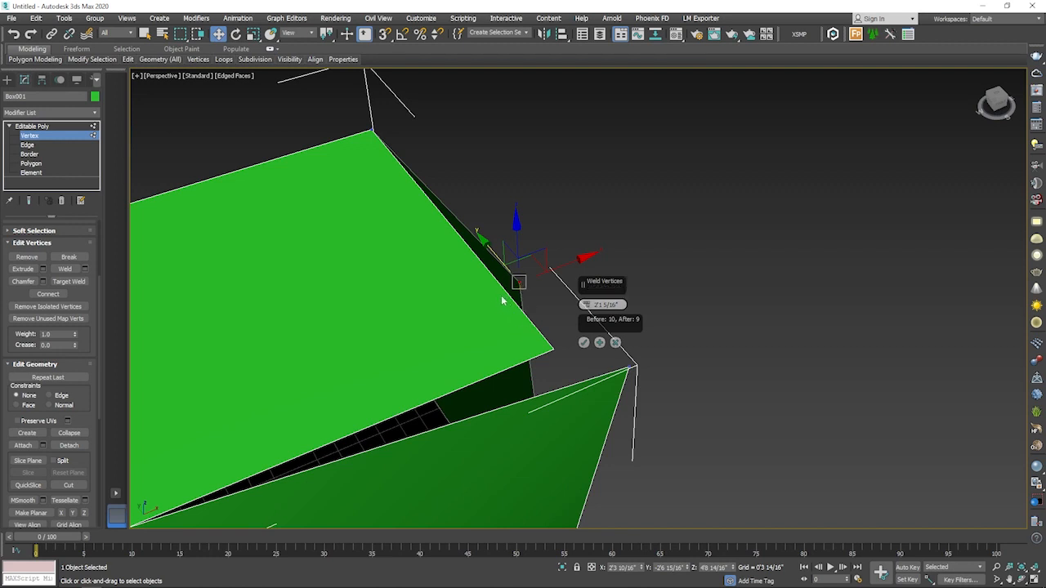
pyautogui.click(584, 342)
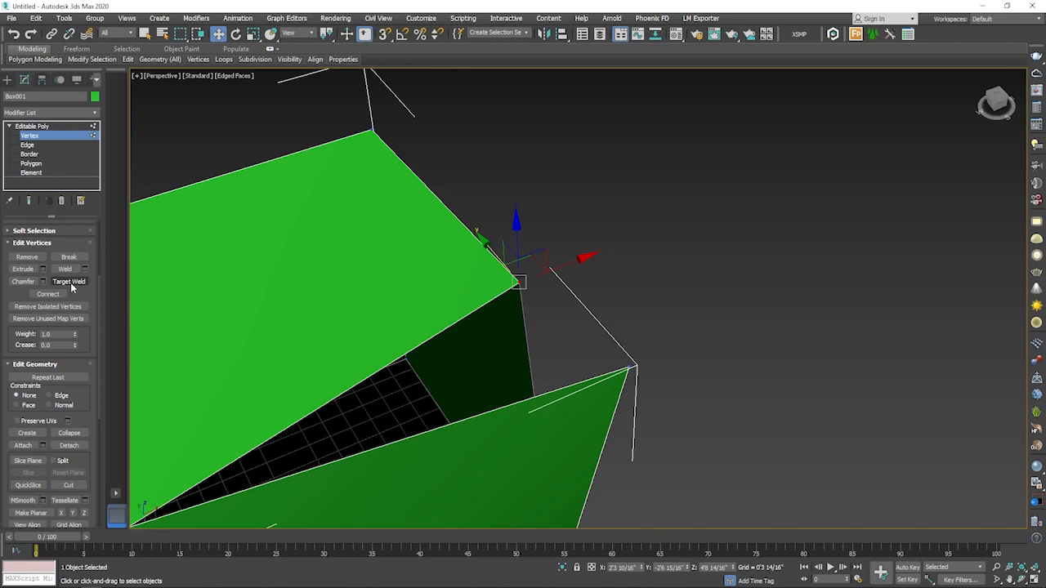
# - Target-weld the outlying corner vertex of the open side face onto the nearest corner vertex of the top face
pyautogui.click(71, 282)
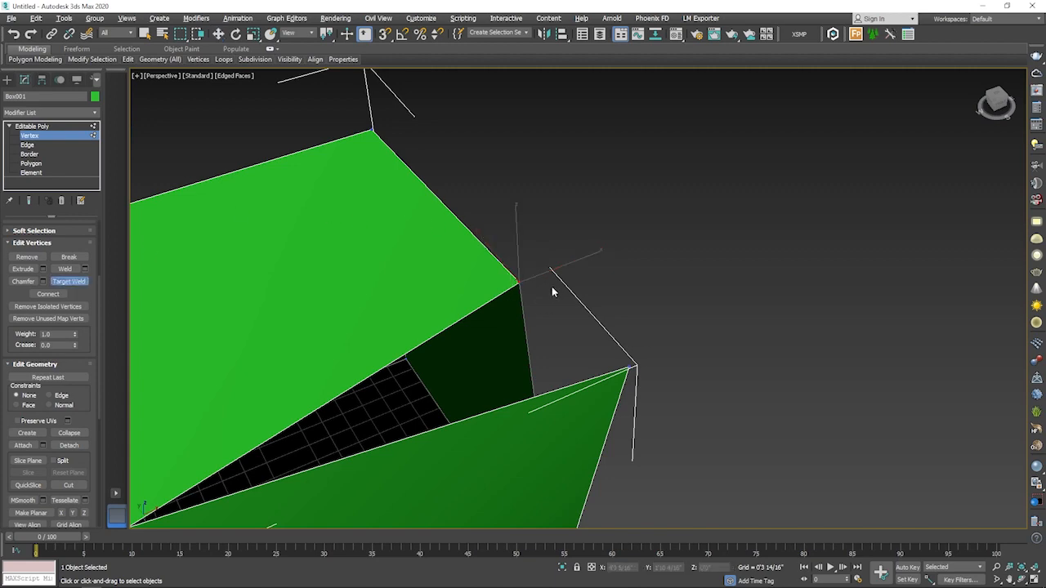
pyautogui.keyDown('alt'); pyautogui.moveTo(552, 292); pyautogui.dragTo(481, 283, button='middle'); pyautogui.keyUp('alt')
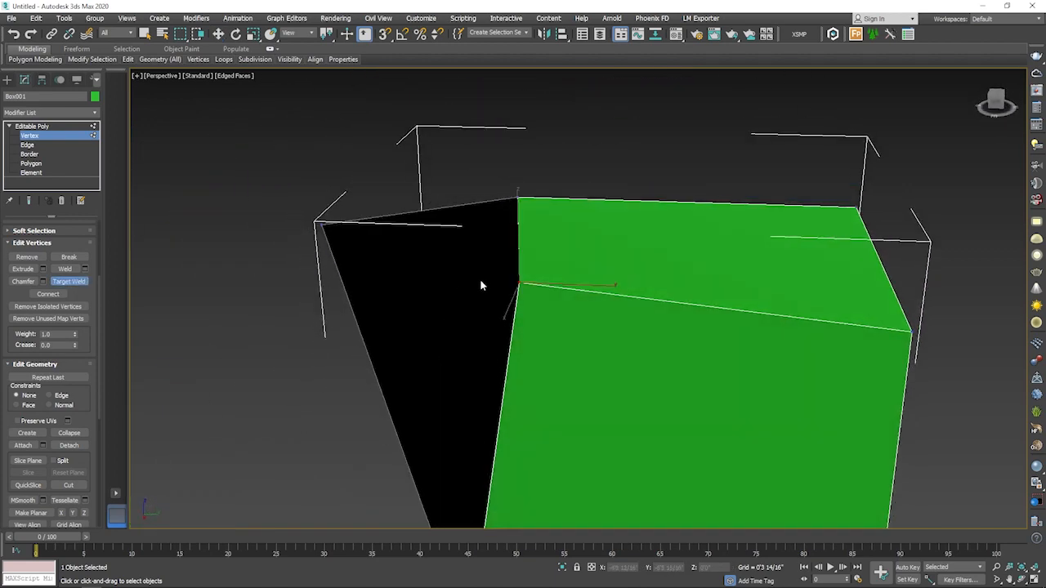
pyautogui.click(324, 224)
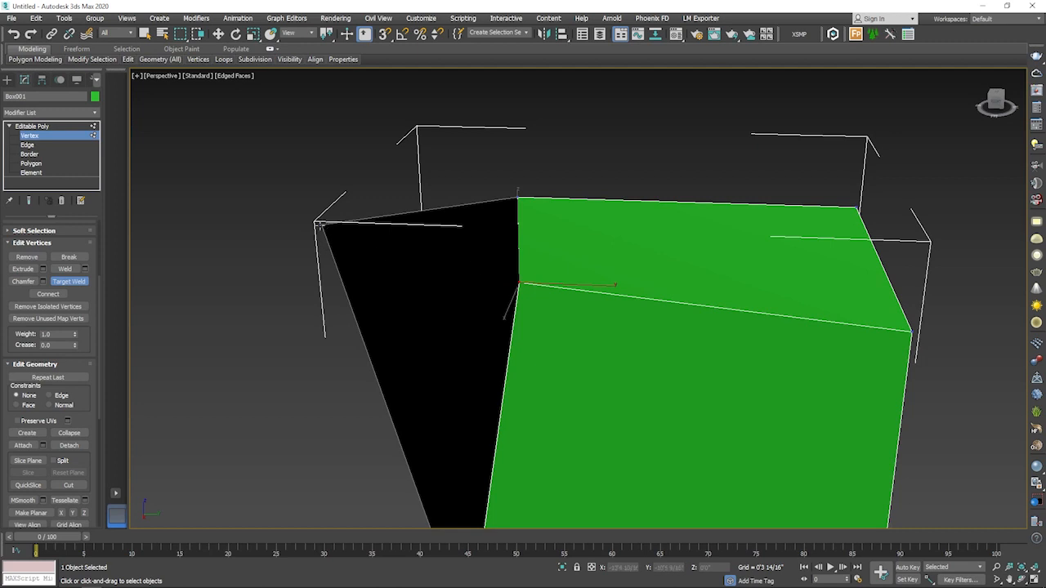
pyautogui.click(517, 284)
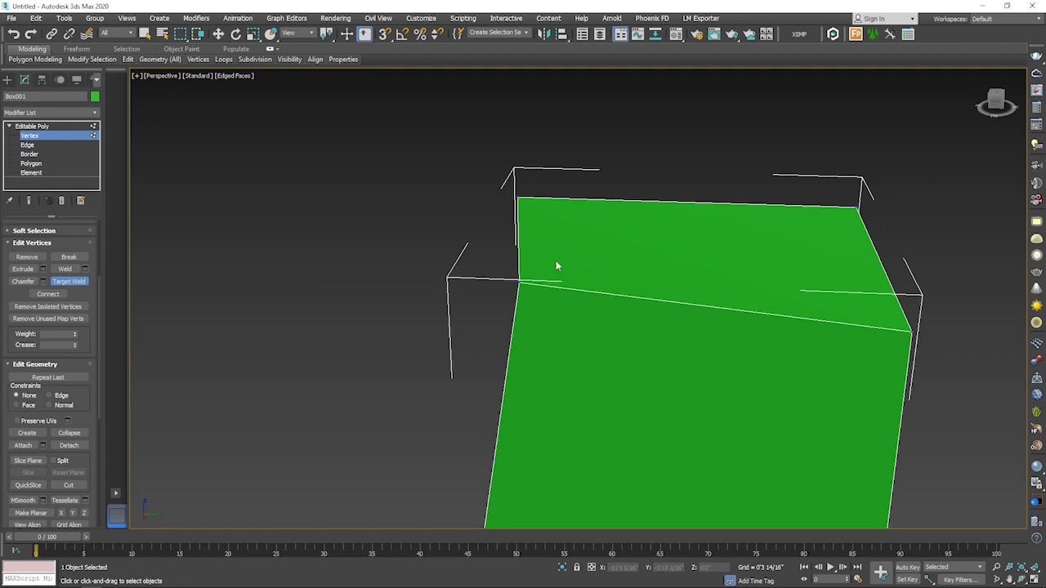
pyautogui.click(69, 281)
# - Select the vertices at the box's upper corner with a selection window and collapse them into a single vertex
pyautogui.keyDown('alt'); pyautogui.moveTo(460, 256); pyautogui.dragTo(455, 198, button='middle'); pyautogui.keyUp('alt')
pyautogui.moveTo(642, 135); pyautogui.dragTo(507, 230)
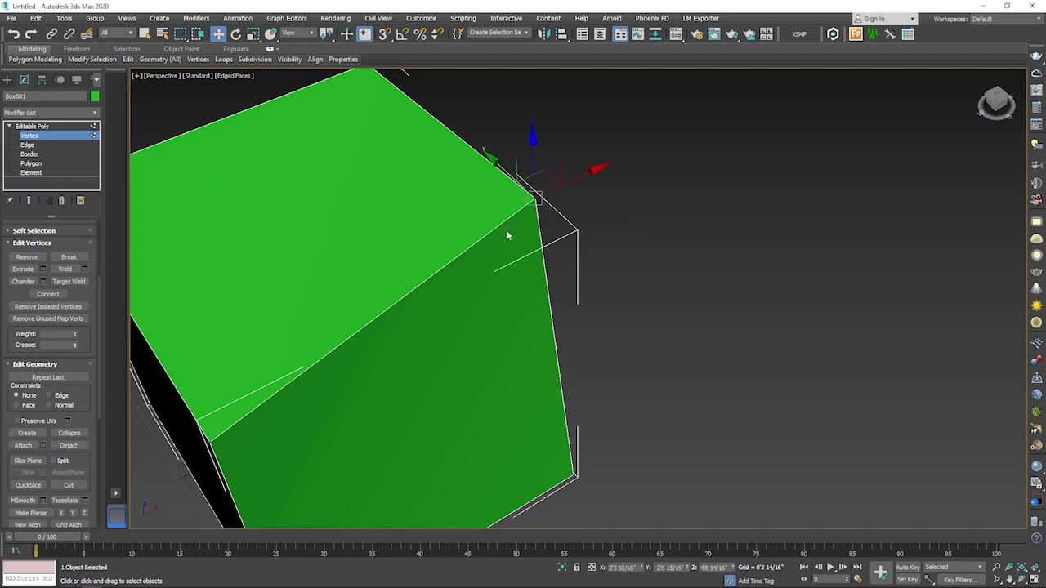
pyautogui.scroll(-2, 70, 392)
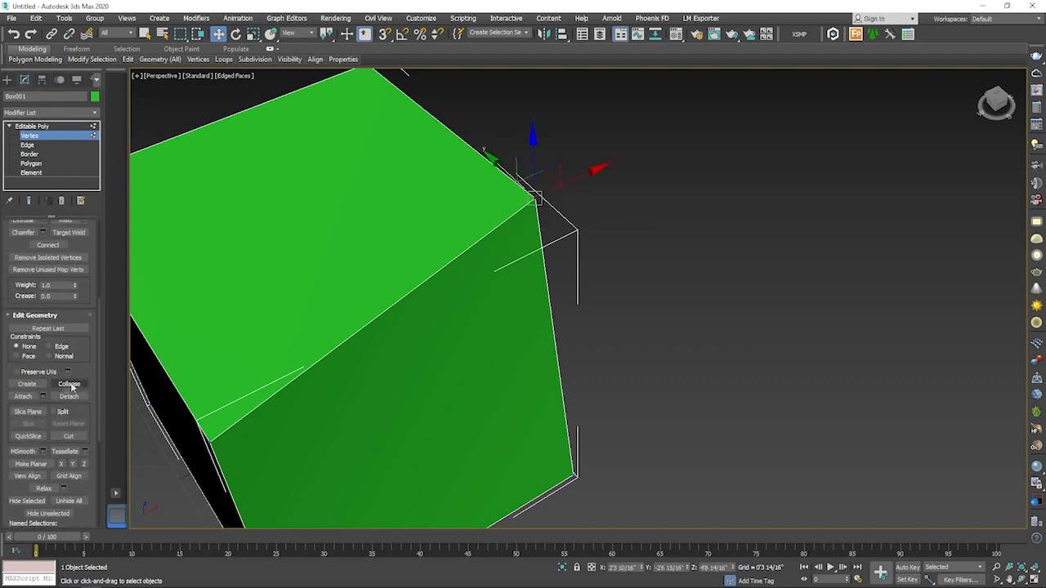
pyautogui.click(71, 384)
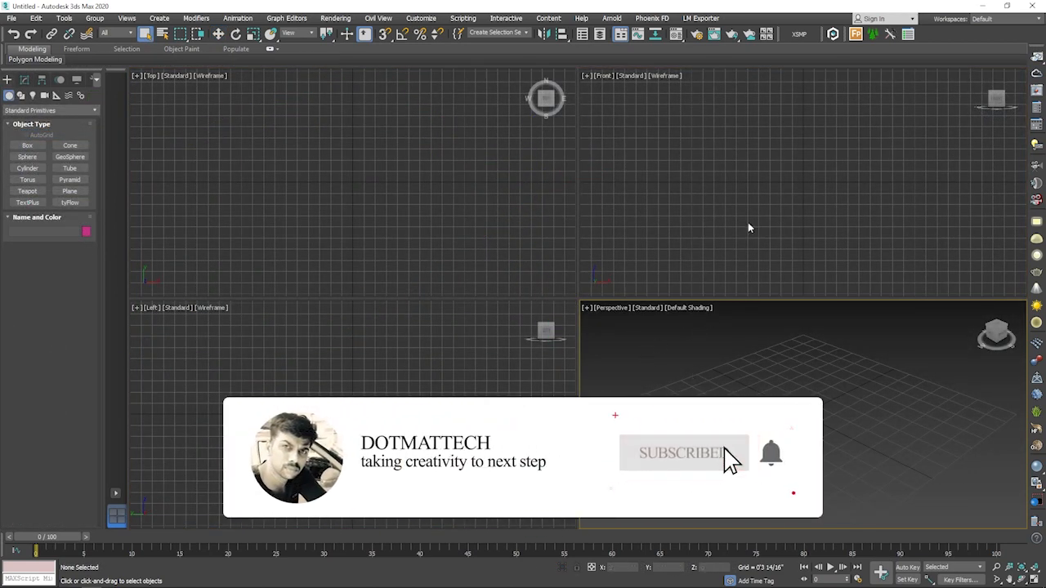
# - Create a sphere with a radius of about 1'1 9/16" in the perspective viewport and maximize that viewport
pyautogui.click(27, 156)
pyautogui.moveTo(730, 400); pyautogui.dragTo(706, 435)
pyautogui.hotkey('alt', 'w')
pyautogui.scroll(-3, 579, 352)
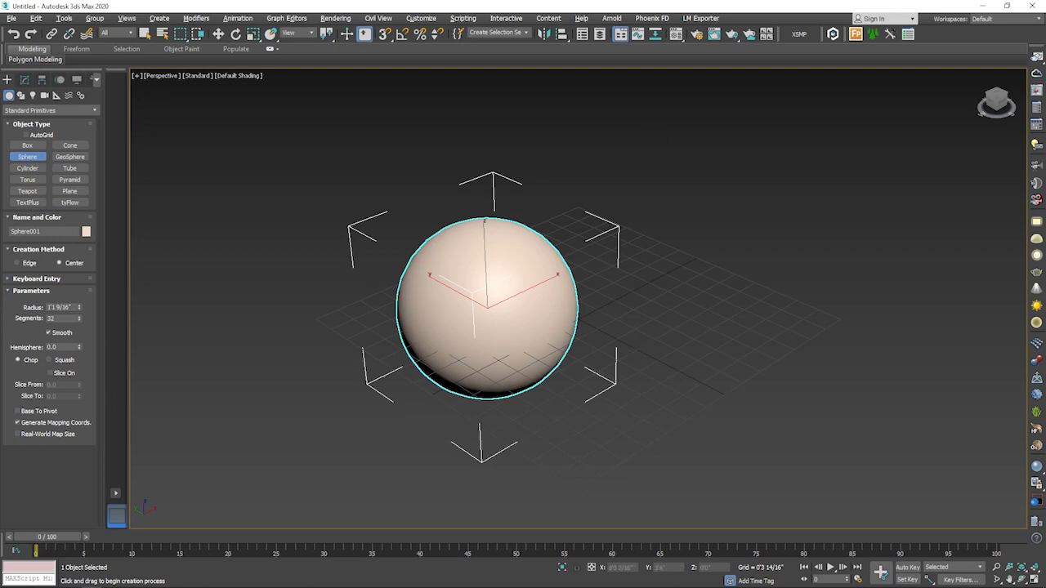
# - Render the sphere in the V-Ray frame buffer and enable the buffer's render history
pyautogui.click(731, 34)
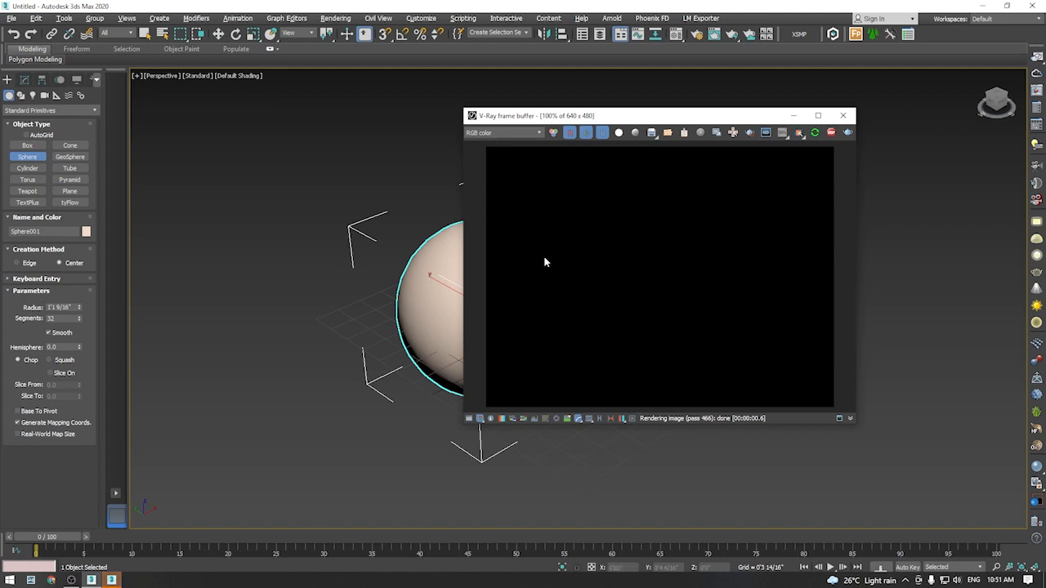
pyautogui.click(600, 419)
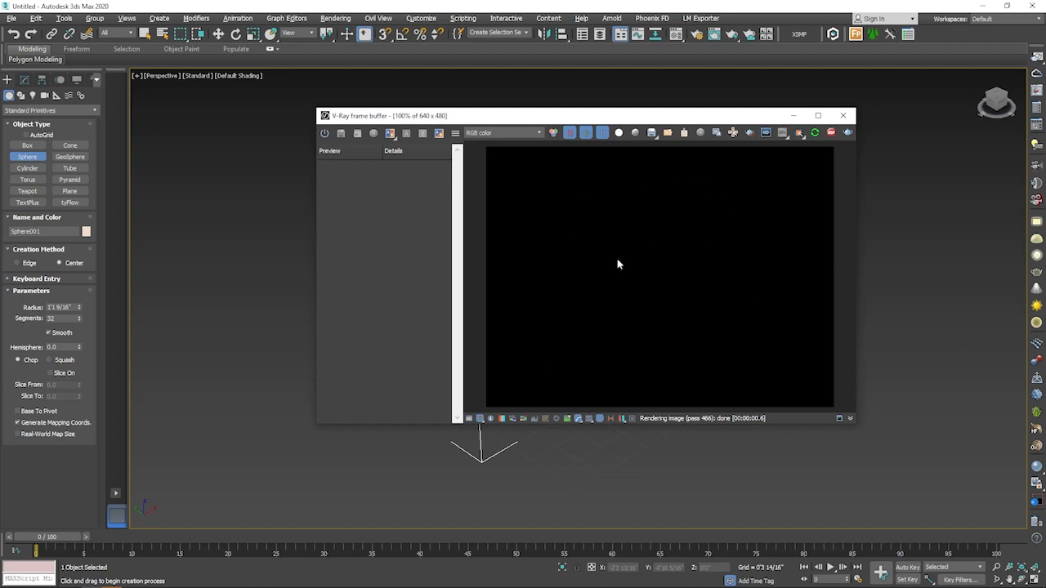
pyautogui.click(325, 135)
pyautogui.moveTo(507, 121); pyautogui.dragTo(255, 291)
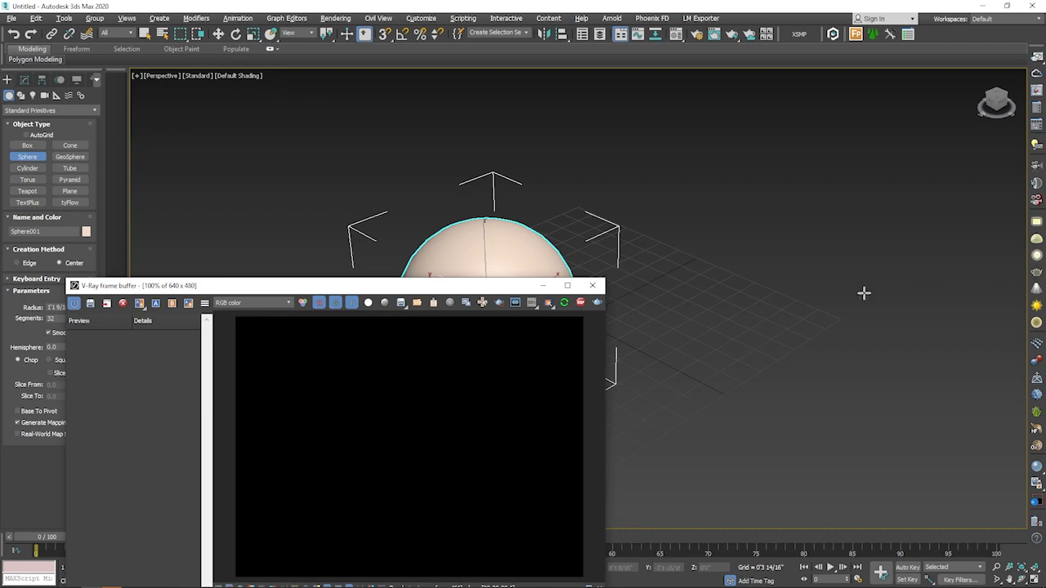
# - Add a V-Ray camera from the current view and place a V-Ray dome light on the grid beside the sphere
pyautogui.click(1035, 167)
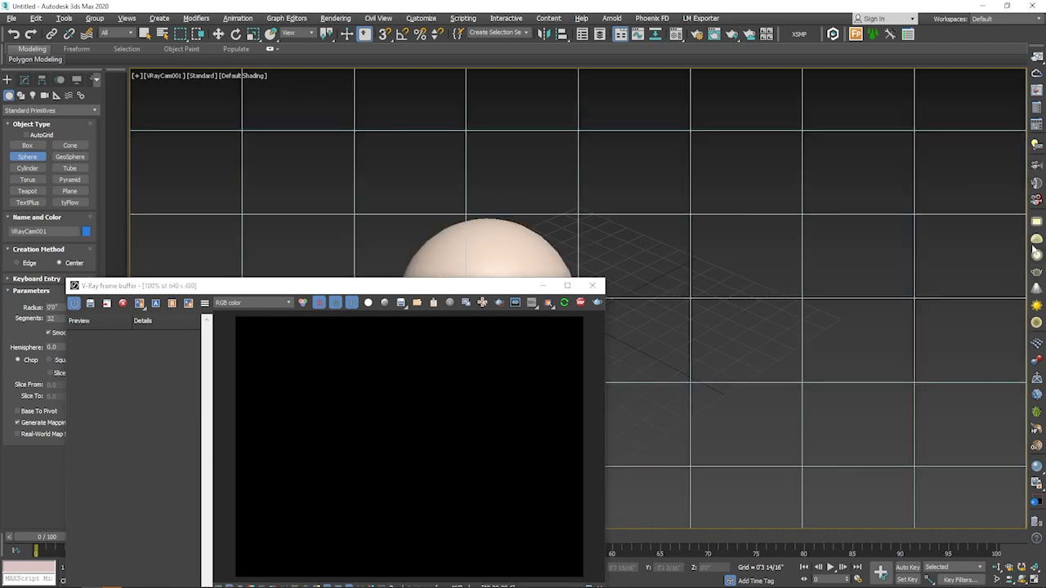
pyautogui.click(1035, 242)
pyautogui.click(760, 386)
pyautogui.rightClick(755, 414)
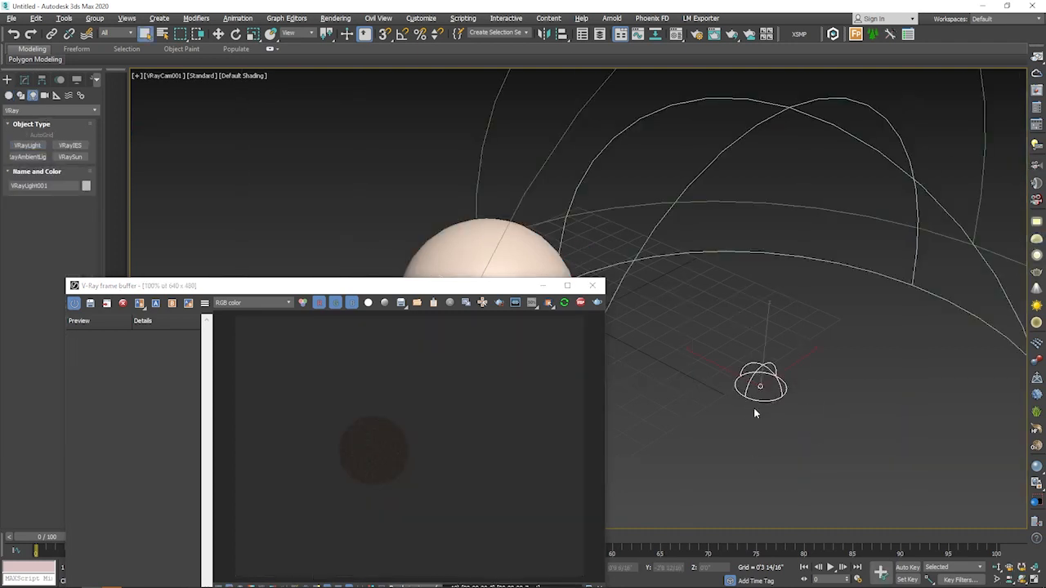
# - Set the dome light's multiplier to 12 and save the current render to the frame buffer history
pyautogui.click(24, 79)
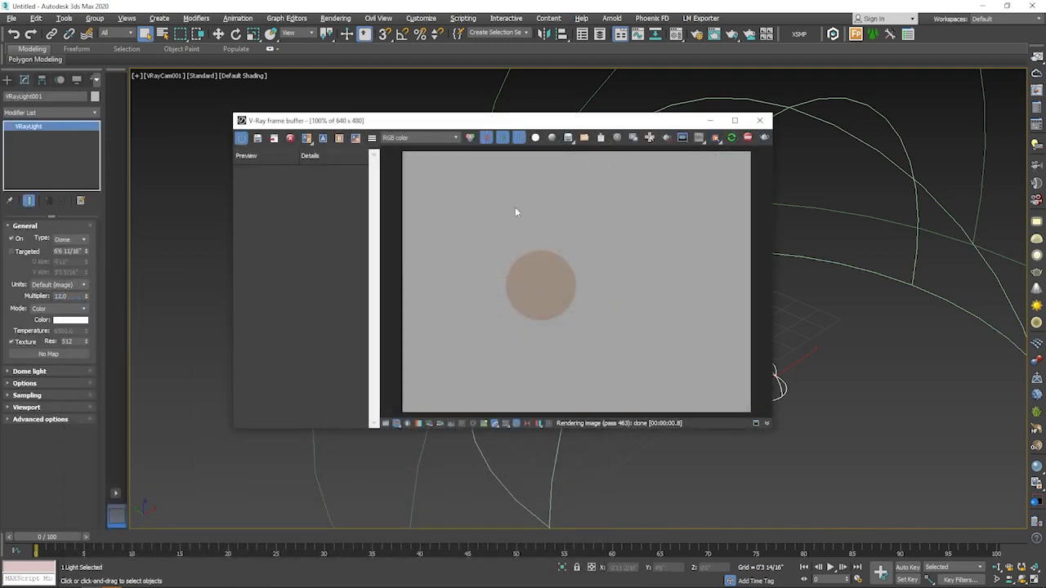
pyautogui.click(256, 139)
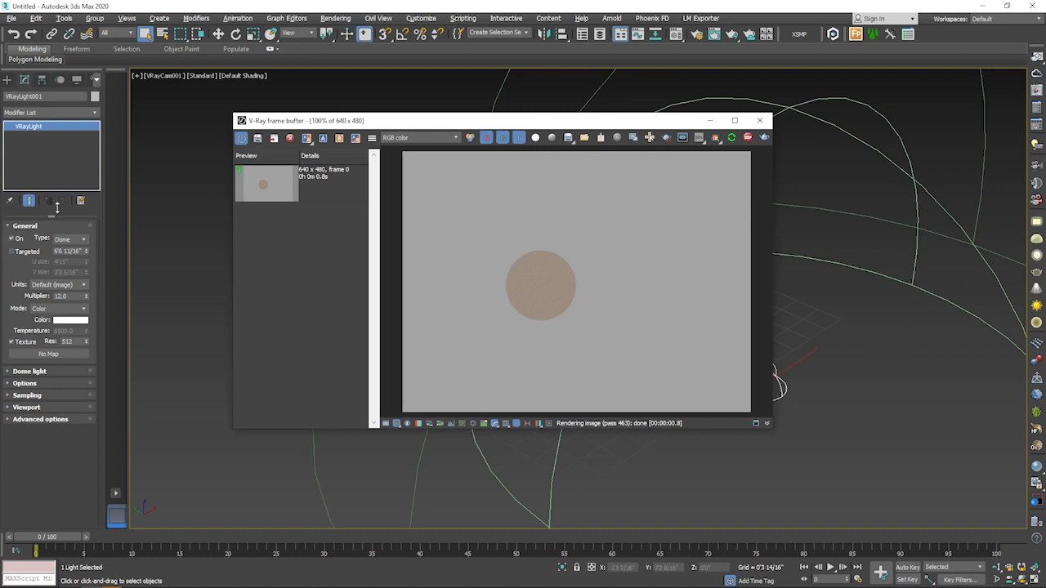
# - Create a teapot in the camera view to the right of the sphere, clear of the frame buffer
pyautogui.click(7, 80)
pyautogui.click(9, 95)
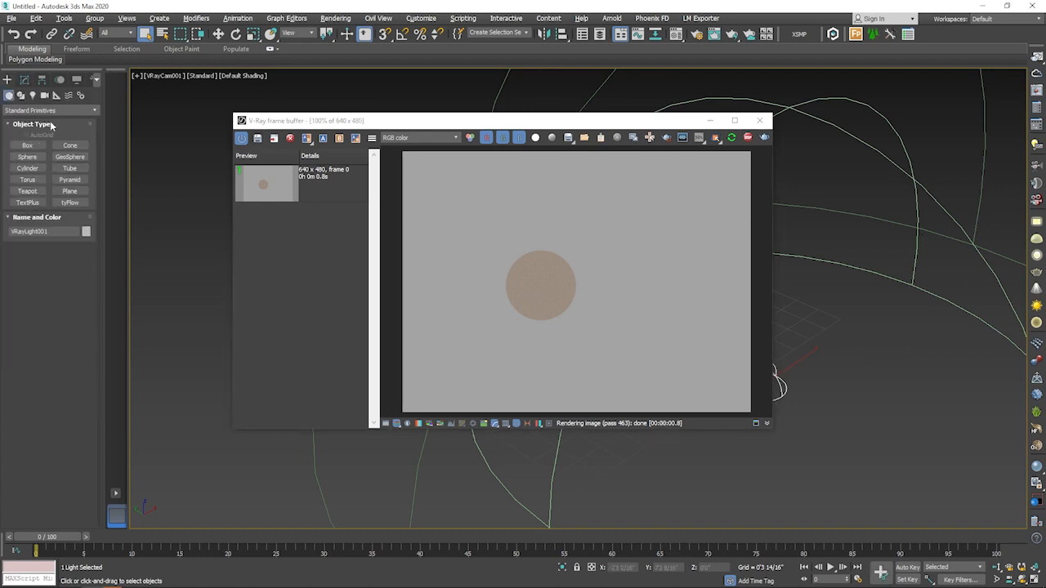
pyautogui.click(27, 191)
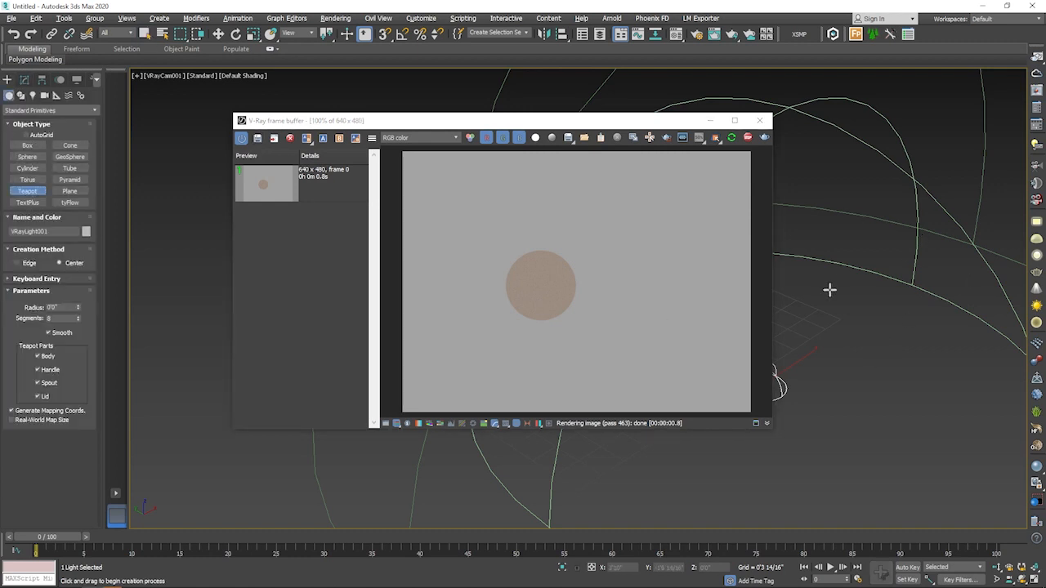
pyautogui.moveTo(829, 289); pyautogui.dragTo(835, 323)
pyautogui.rightClick(834, 324)
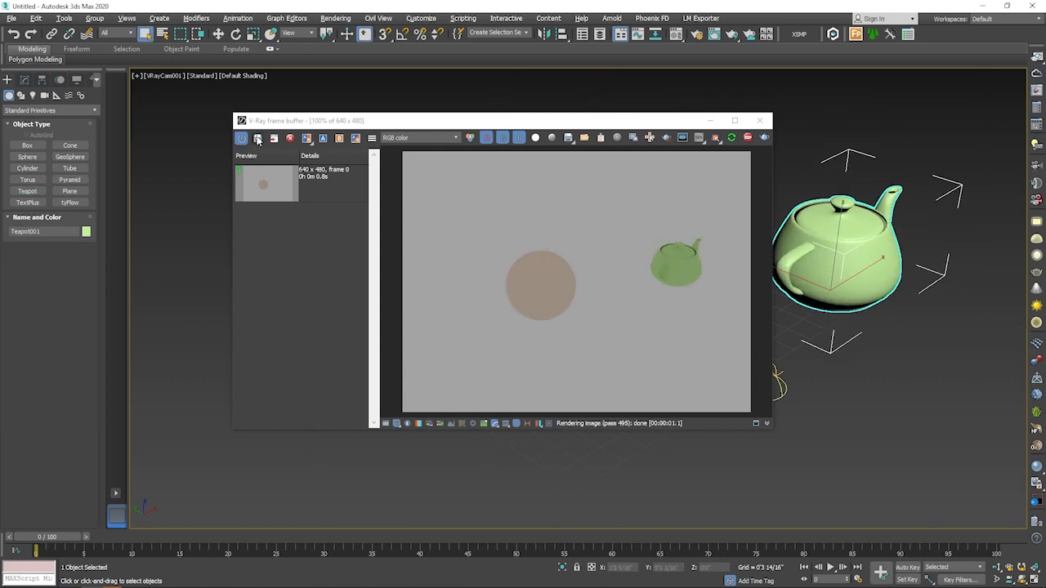
# - Save the render with the teapot to the history and switch between the two saved renders
pyautogui.click(290, 183)
pyautogui.click(309, 227)
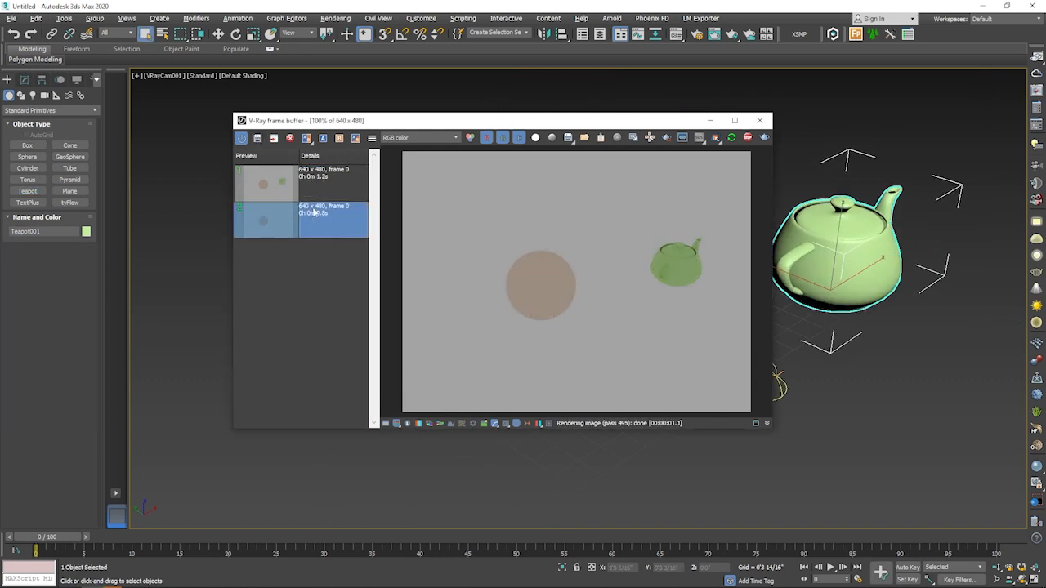
pyautogui.click(317, 189)
pyautogui.click(315, 229)
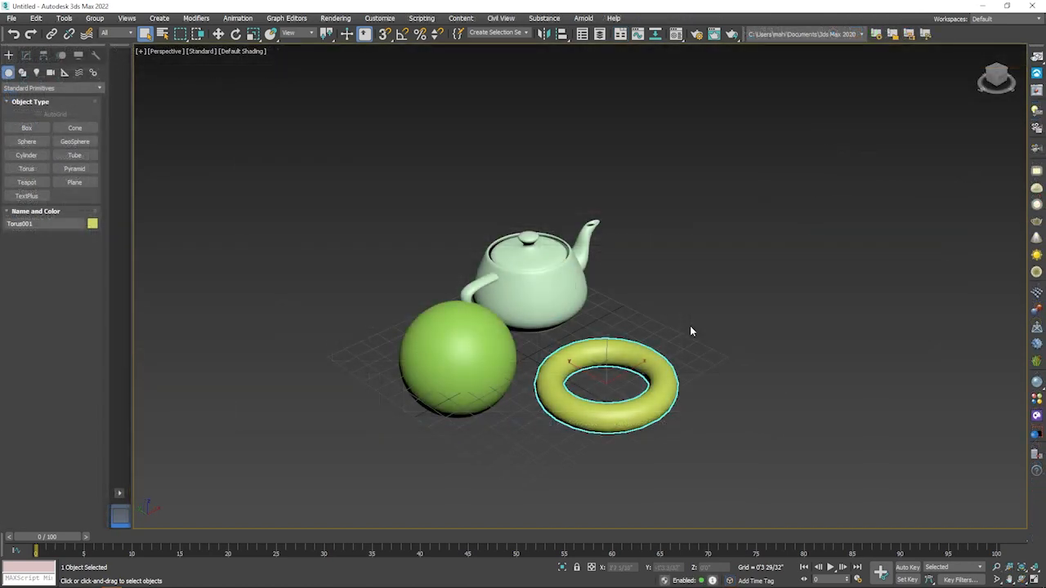
# - In 3ds Max 2022, open the V-Ray Frame Buffer and expand and resize its layers and history panels
pyautogui.click(1037, 59)
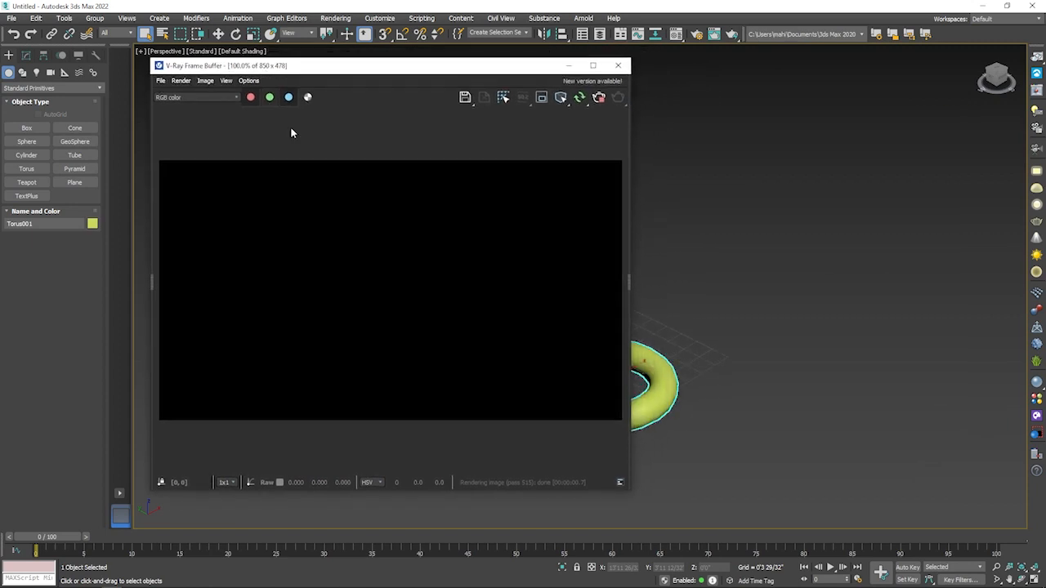
pyautogui.moveTo(506, 70); pyautogui.dragTo(638, 77)
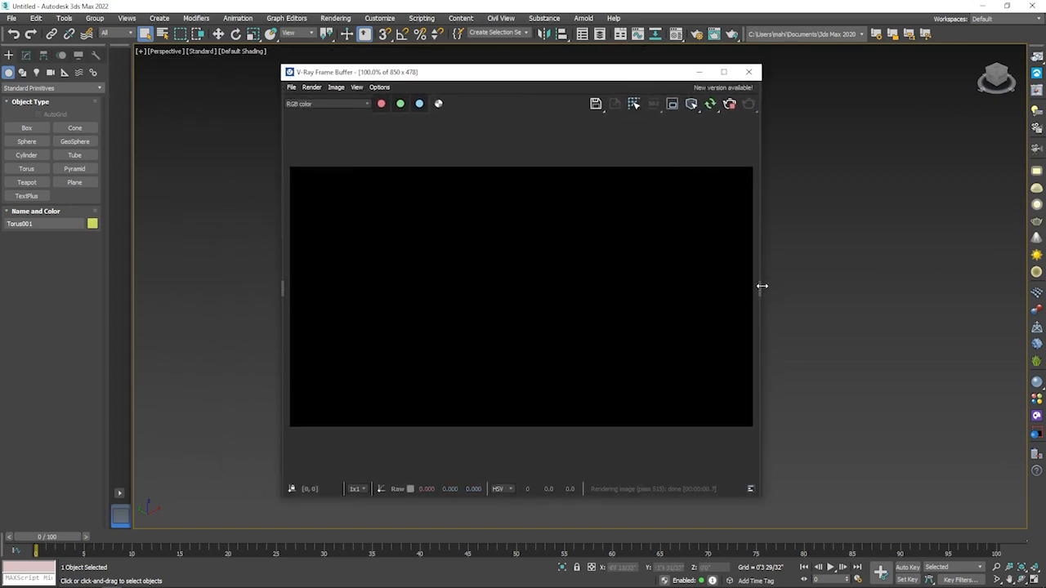
pyautogui.moveTo(759, 287)
pyautogui.mouseDown()
pyautogui.moveTo(657, 287)
pyautogui.moveTo(922, 290)
pyautogui.moveTo(760, 296)
pyautogui.mouseUp()
pyautogui.moveTo(283, 289); pyautogui.dragTo(420, 287)
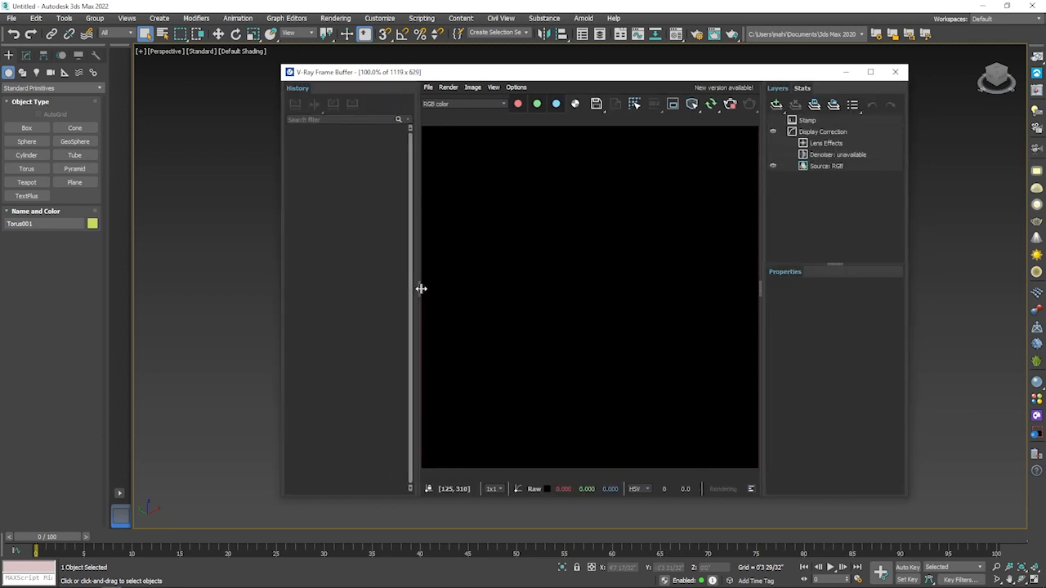
pyautogui.moveTo(279, 284); pyautogui.dragTo(193, 283)
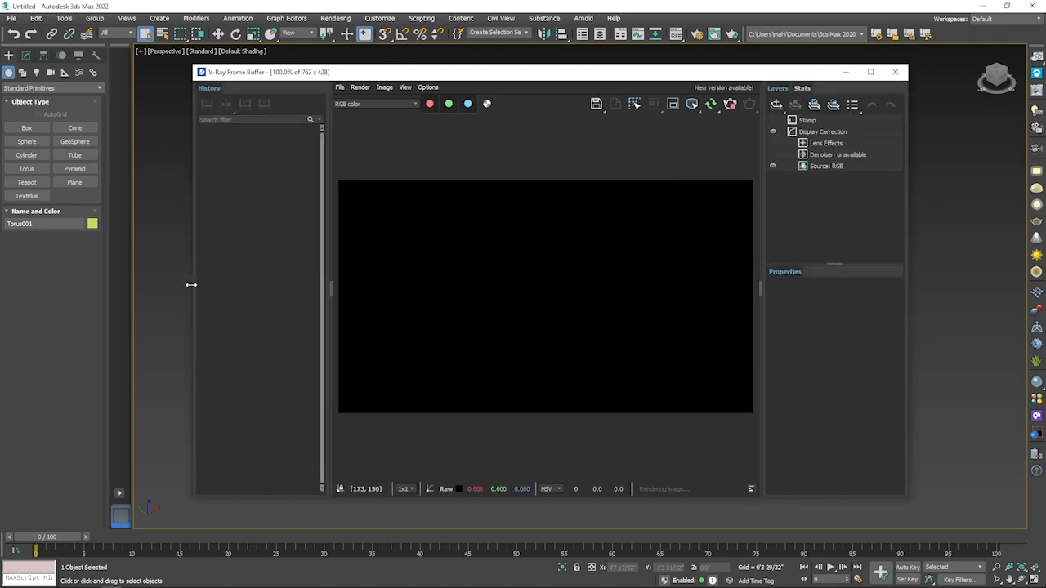
pyautogui.moveTo(325, 291); pyautogui.dragTo(352, 291)
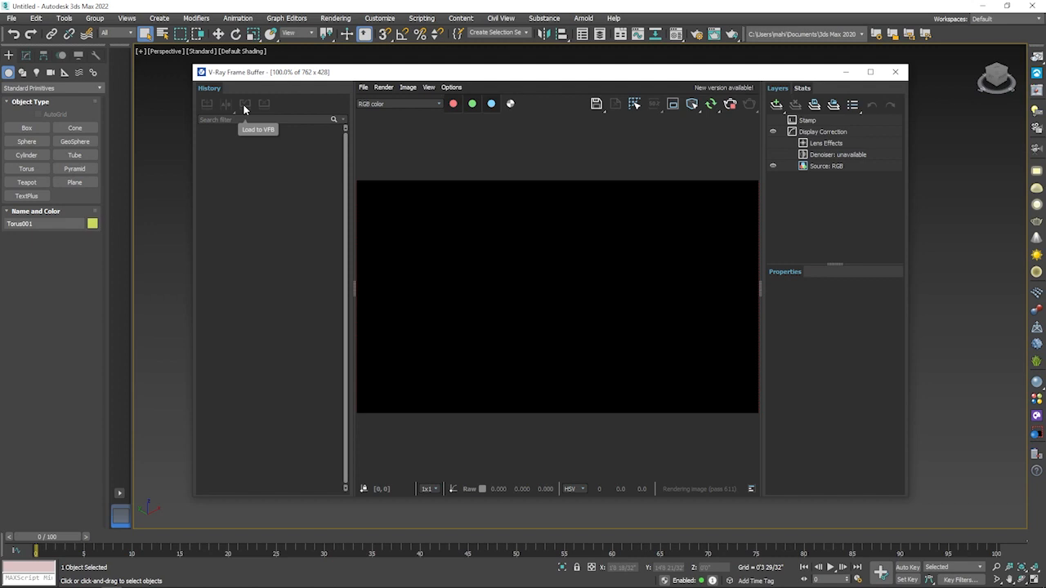
# - Open the VFB settings and enable History with Auto Load Layers turned on
pyautogui.click(454, 90)
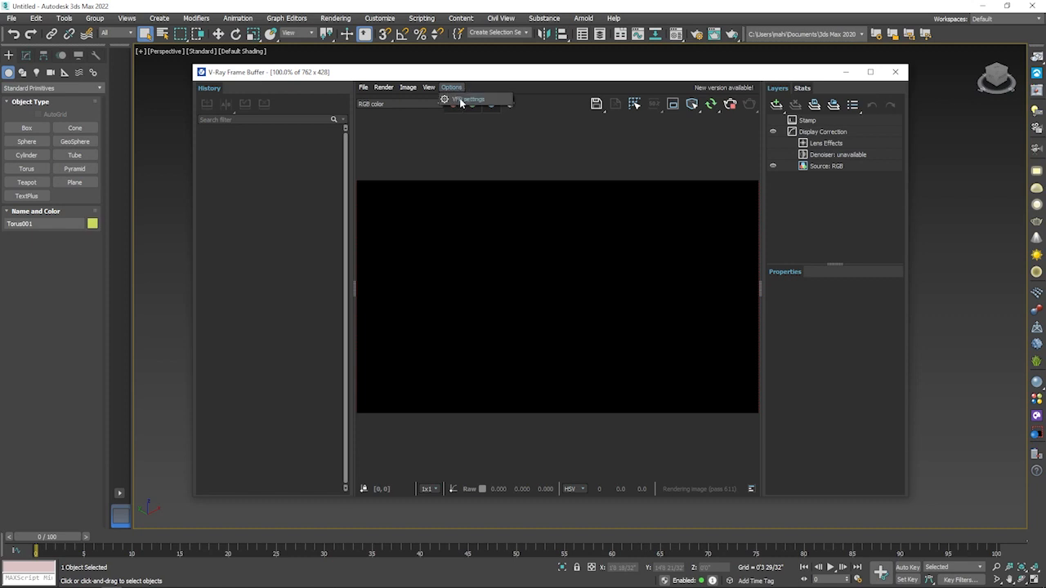
pyautogui.click(460, 100)
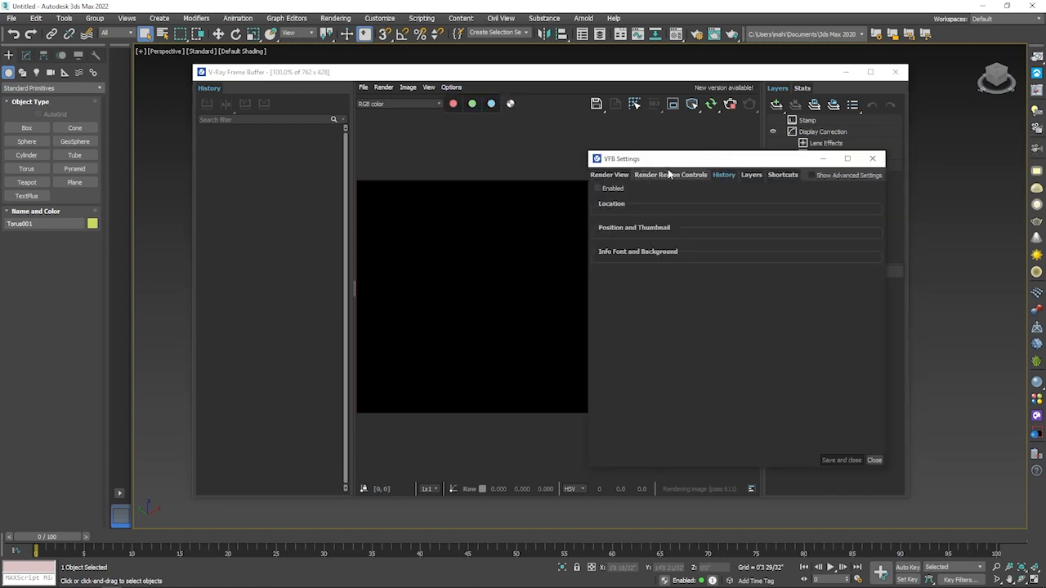
pyautogui.moveTo(638, 156); pyautogui.dragTo(323, 110)
pyautogui.click(303, 127)
pyautogui.click(359, 127)
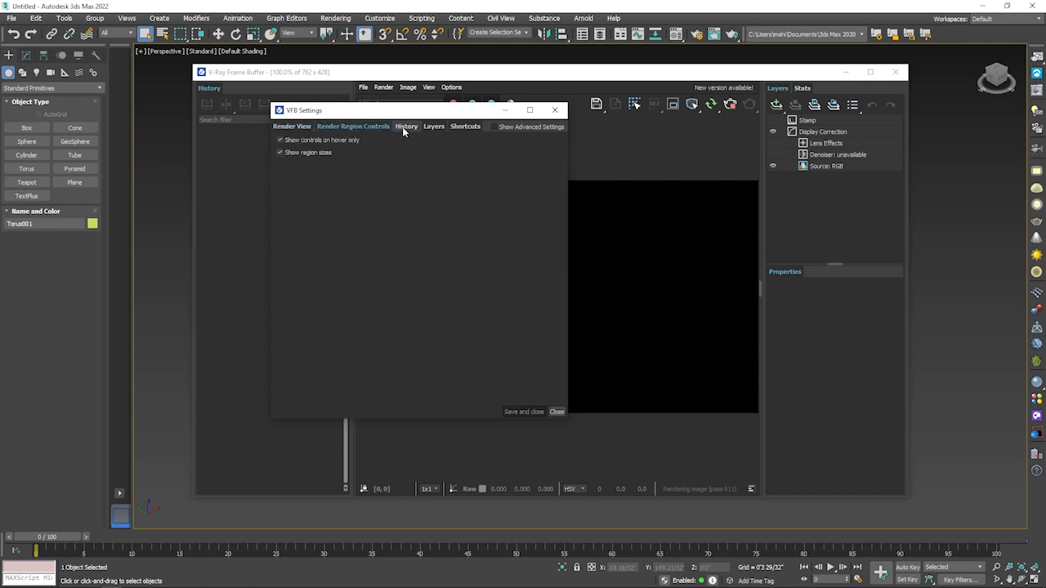
pyautogui.click(405, 128)
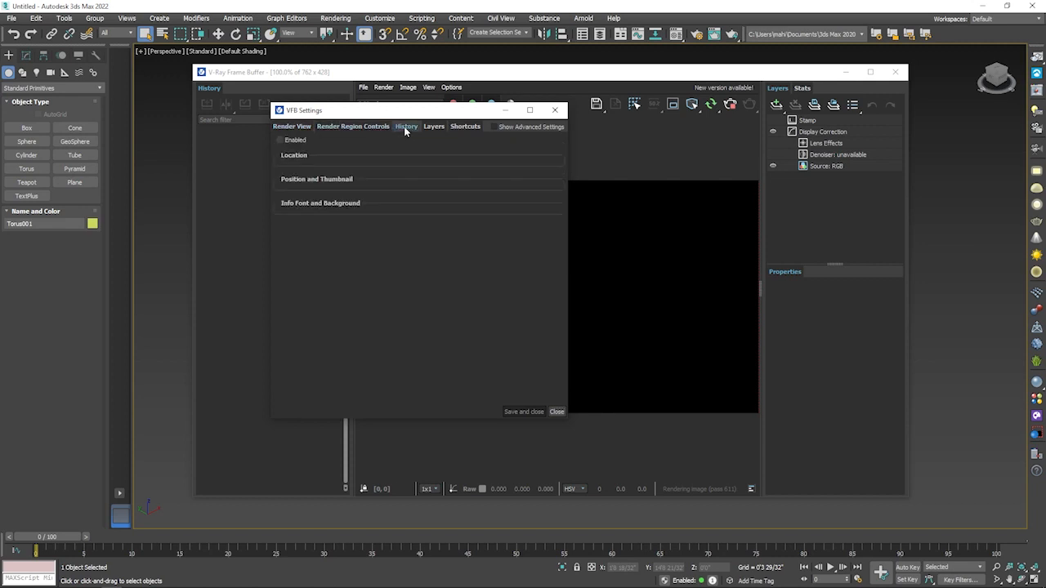
pyautogui.click(289, 142)
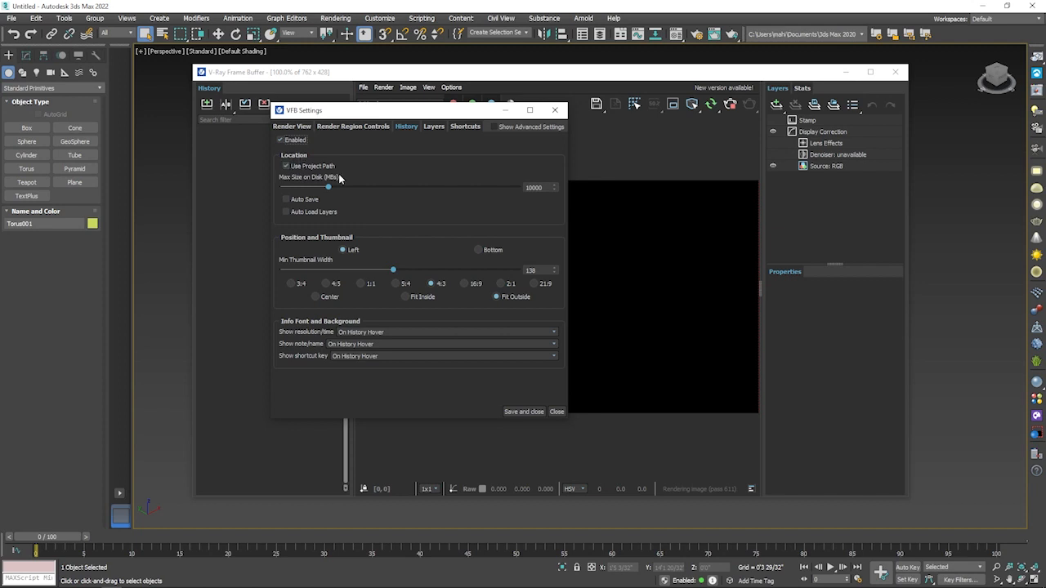
pyautogui.click(286, 212)
pyautogui.moveTo(417, 210); pyautogui.dragTo(446, 113)
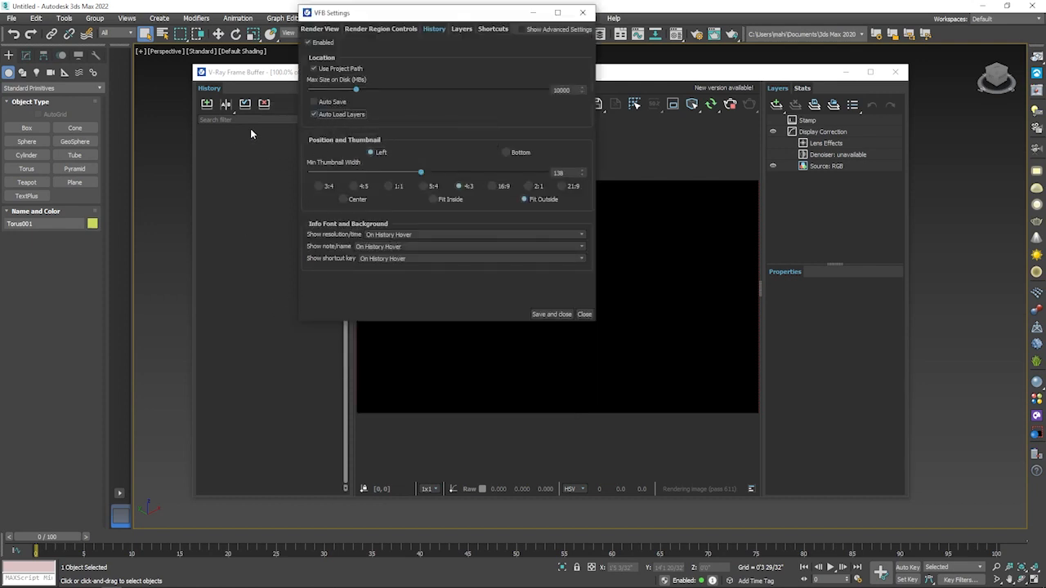
# - Try the Bottom history position, set it back to Left, and save and close the VFB settings, uncovering the scene
pyautogui.click(506, 153)
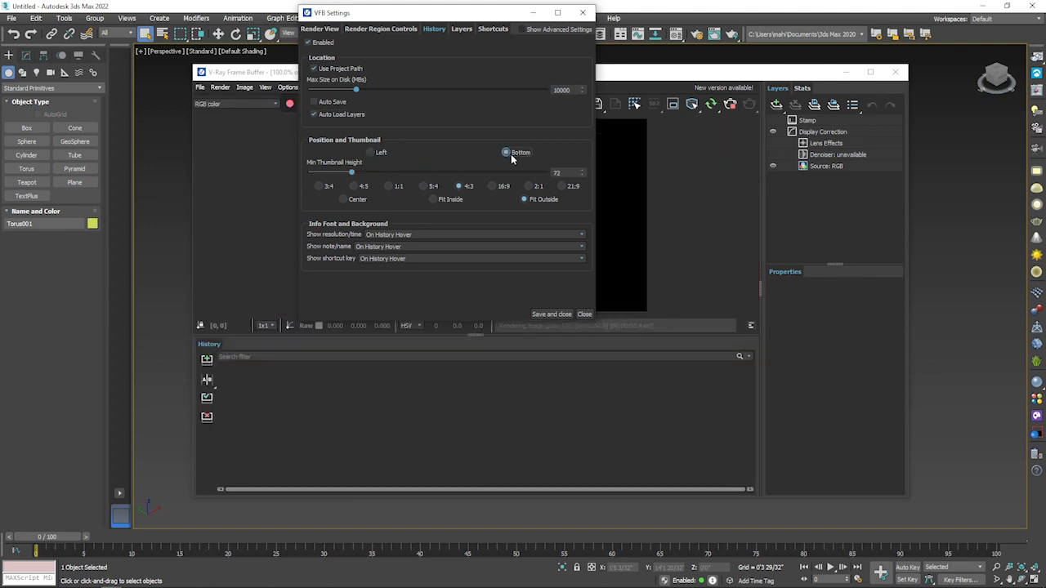
pyautogui.click(370, 152)
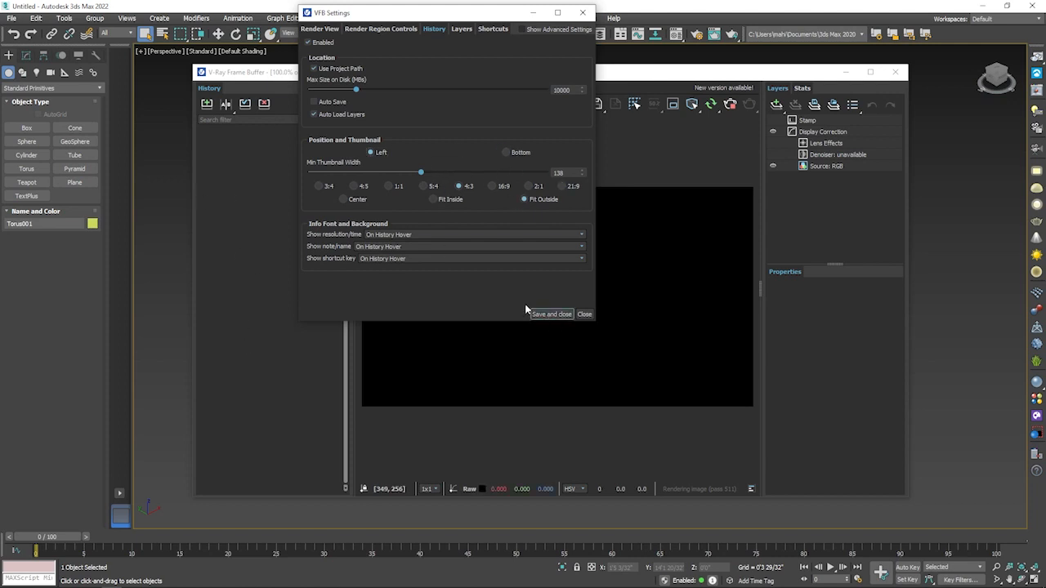
pyautogui.click(547, 316)
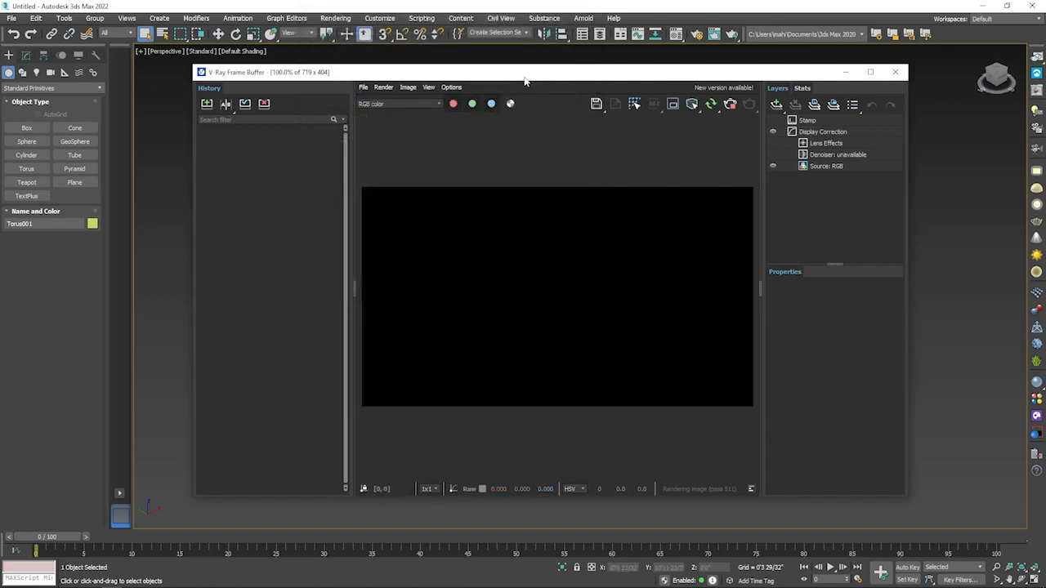
pyautogui.moveTo(527, 73); pyautogui.dragTo(381, 488)
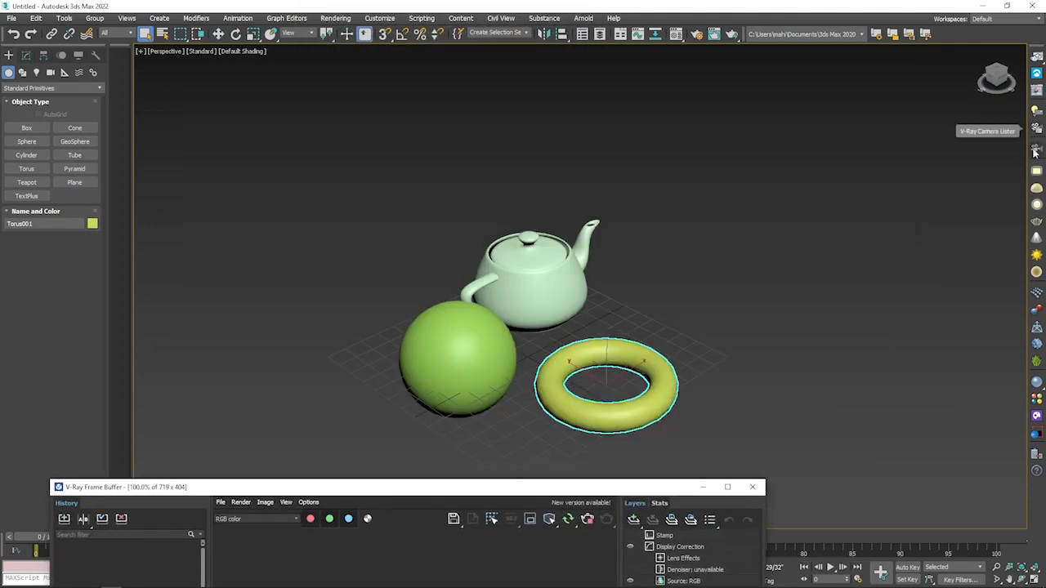
# - Create a V-Ray camera from the current view, draw a V-Ray plane light about 9'11" by 4'10", and raise it above the objects
pyautogui.click(1036, 148)
pyautogui.click(1037, 172)
pyautogui.moveTo(753, 212); pyautogui.dragTo(577, 582)
pyautogui.press('w')
pyautogui.moveTo(686, 322); pyautogui.dragTo(689, 55)
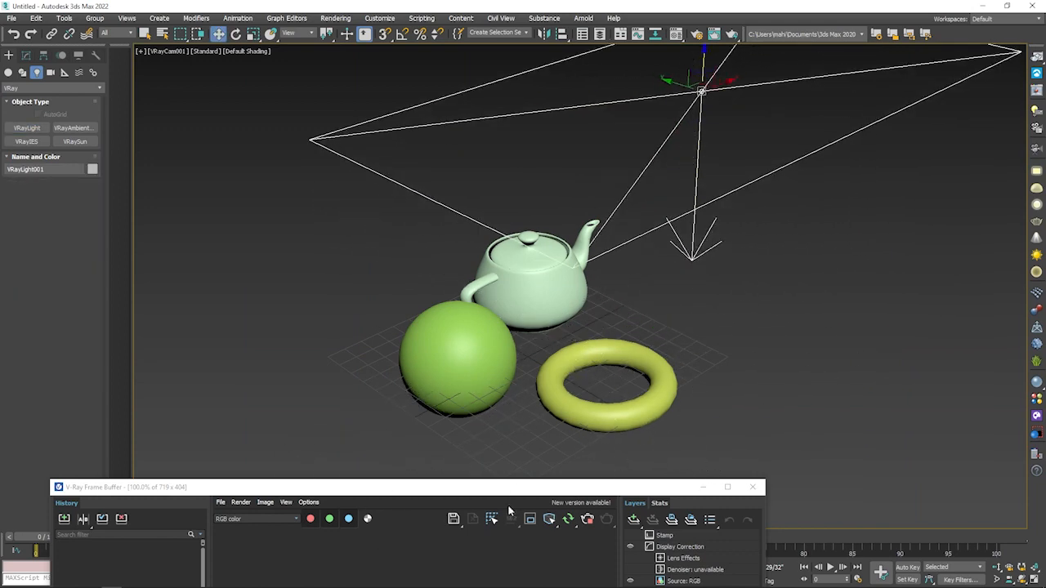
# - Make the plane light invisible and save the updated render to the frame buffer history
pyautogui.moveTo(514, 486); pyautogui.dragTo(685, 154)
pyautogui.click(26, 54)
pyautogui.click(23, 360)
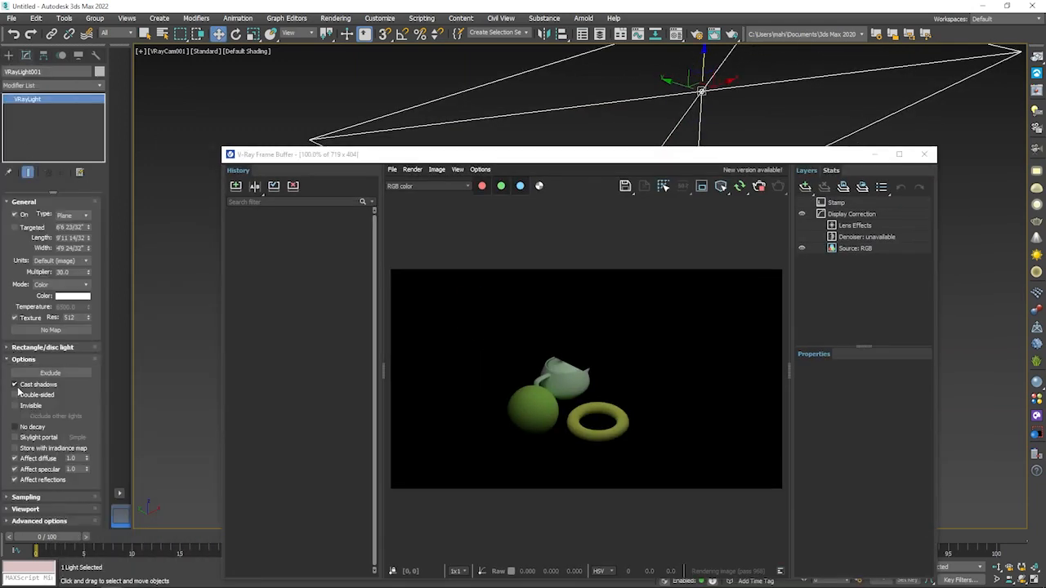
pyautogui.click(23, 405)
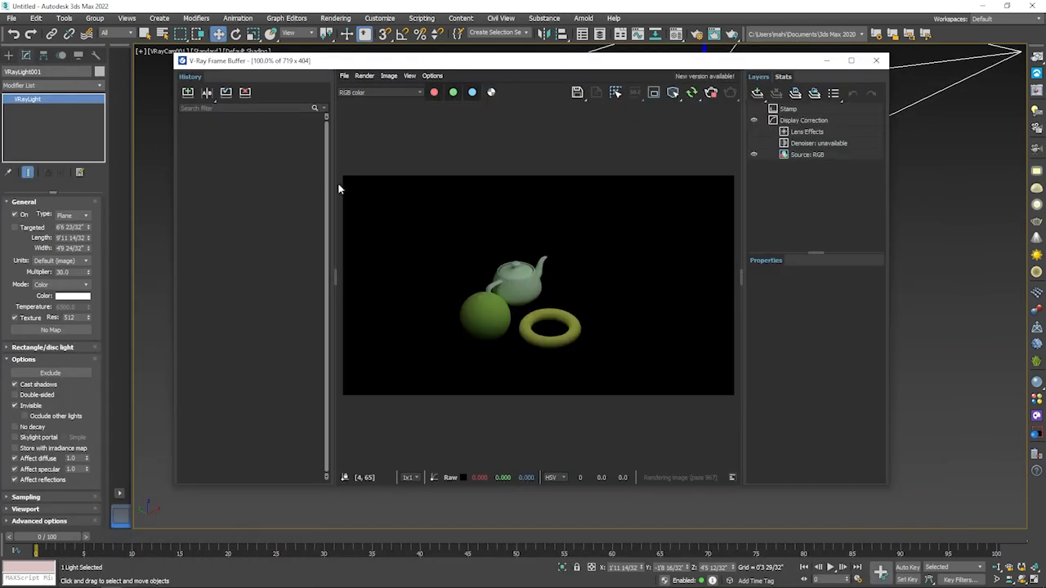
pyautogui.click(187, 93)
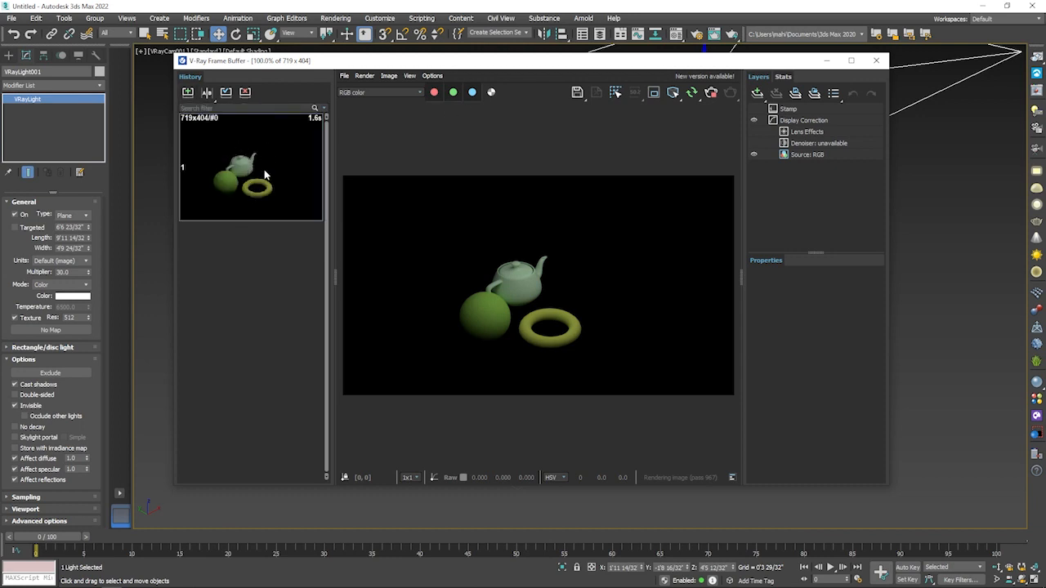
# - Open the VFB settings and try the 4:5, 3:4, 16:9 and 21:9 history thumbnail ratios, returning to 4:3
pyautogui.click(431, 76)
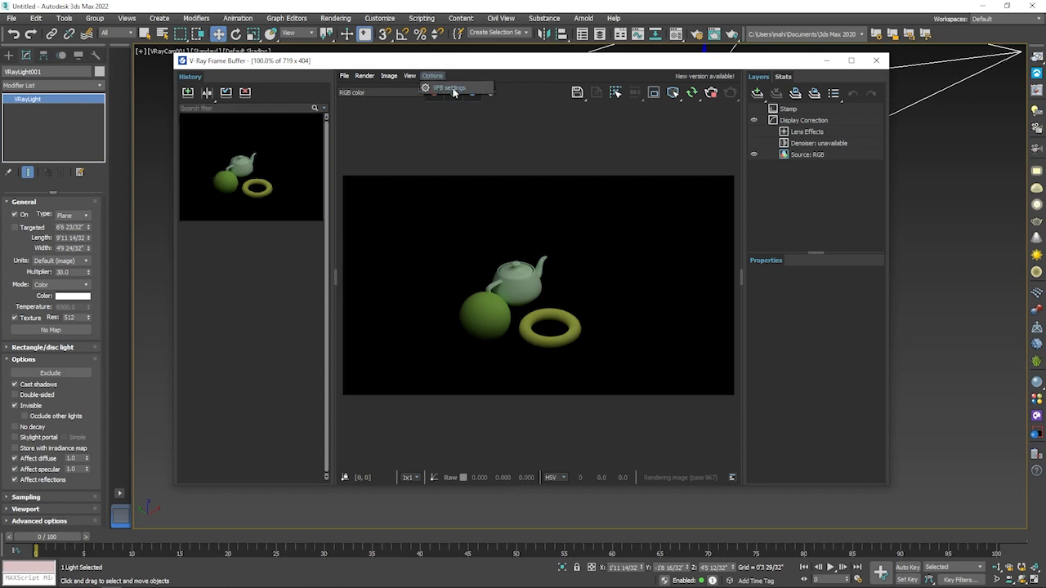
pyautogui.click(450, 86)
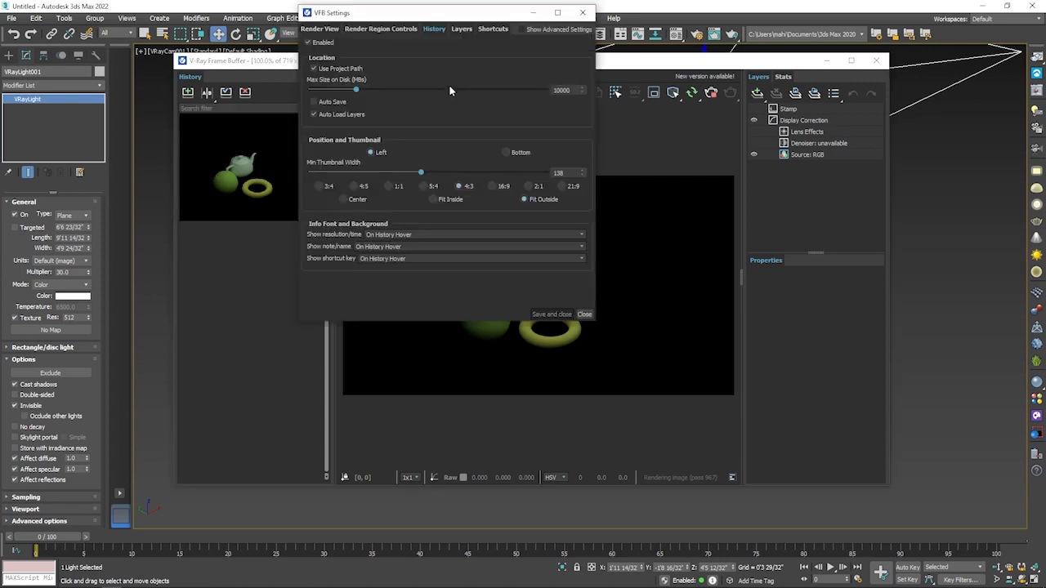
pyautogui.click(354, 187)
pyautogui.click(319, 186)
pyautogui.click(459, 186)
pyautogui.click(493, 186)
pyautogui.click(562, 187)
pyautogui.click(460, 187)
# - Set the History position to Bottom in the VFB settings and inspect the saved render's thumbnail
pyautogui.click(506, 152)
pyautogui.moveTo(245, 372)
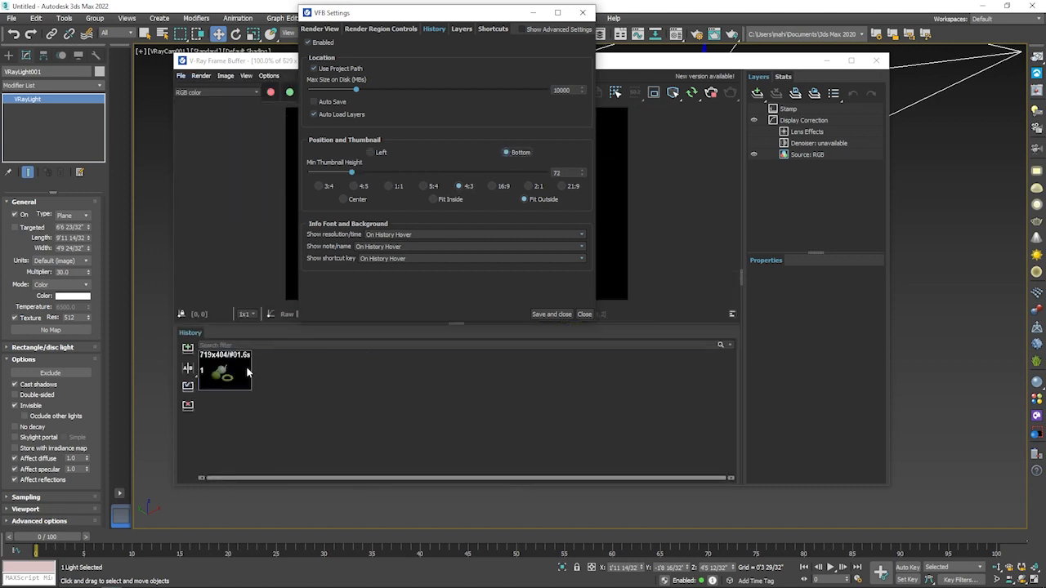